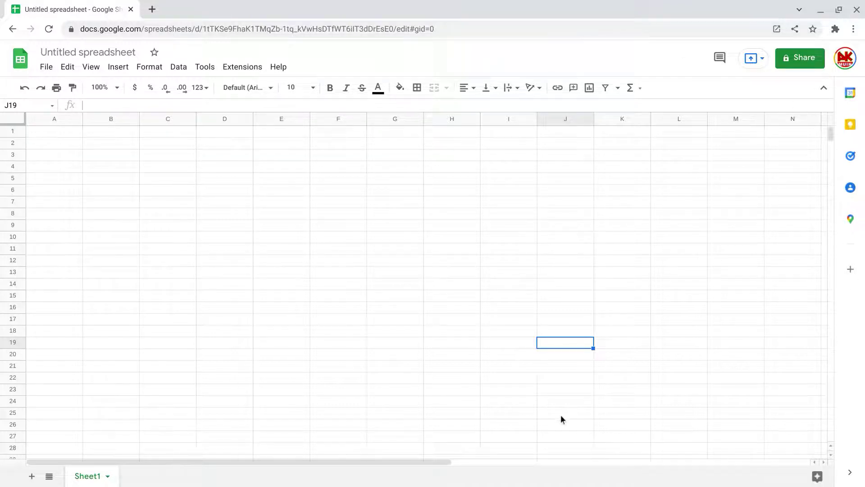
# Select cell A1 in the empty spreadsheet, then open and close a new browser tab.
pyautogui.click(128, 237)
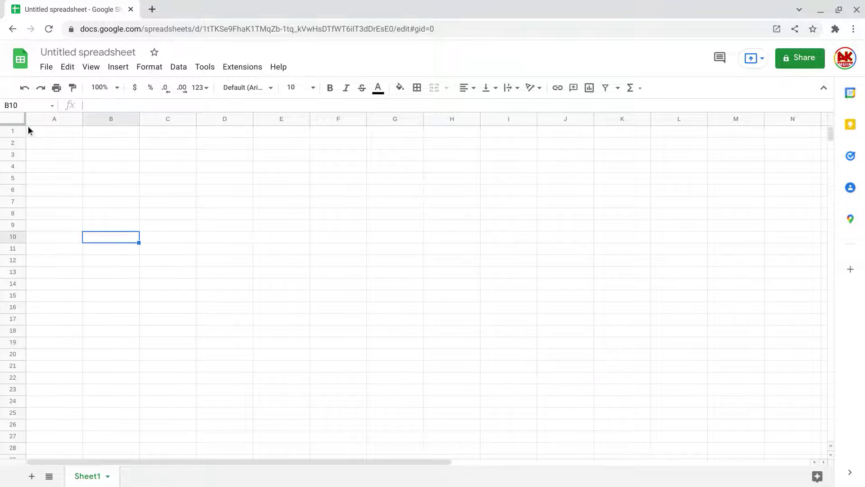
pyautogui.click(51, 140)
pyautogui.press('Up')
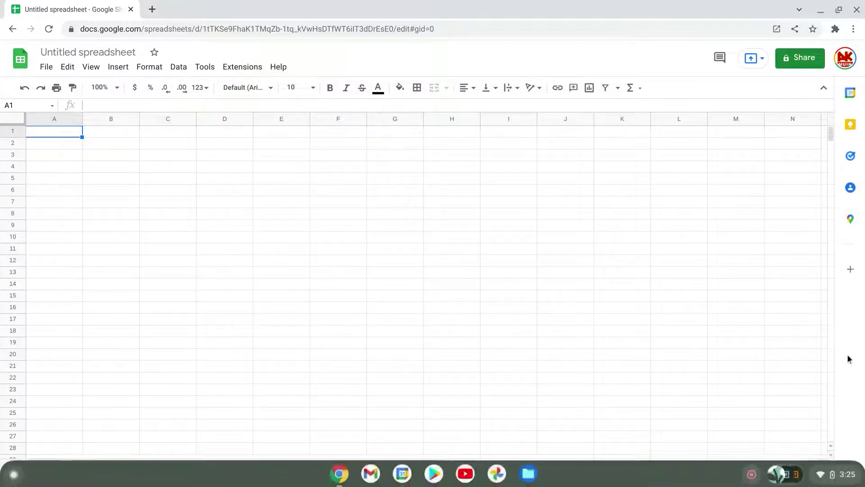
pyautogui.click(153, 9)
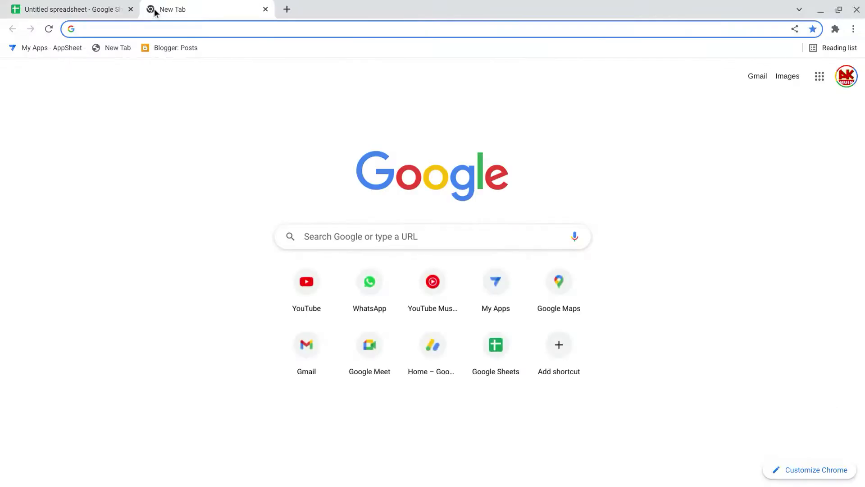
pyautogui.click(265, 9)
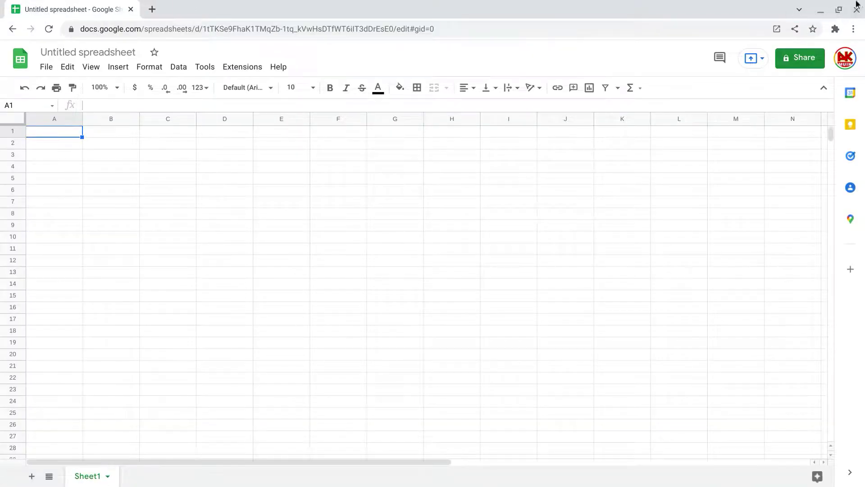
# Launch Google Docs from the launcher and start a new blank document.
pyautogui.moveTo(369, 473)
pyautogui.press('super')
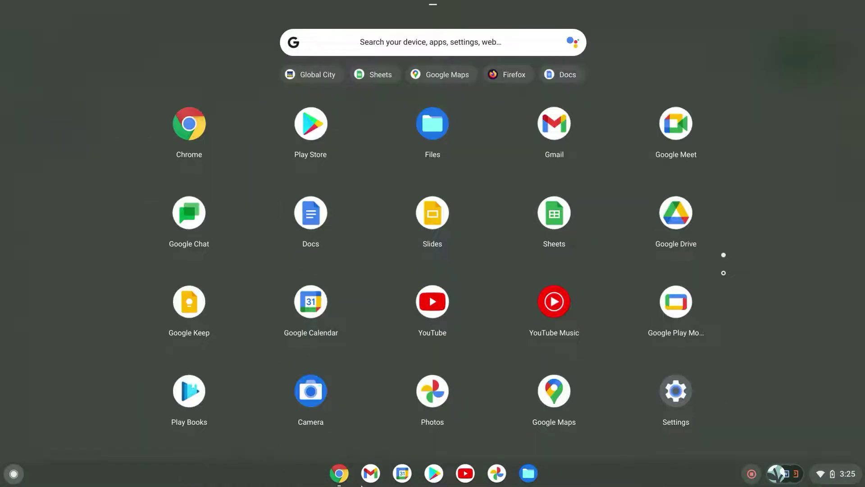
pyautogui.click(311, 213)
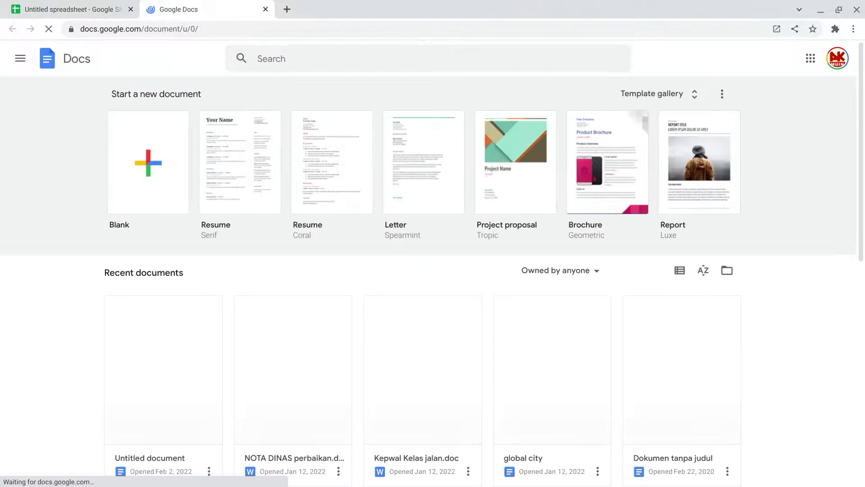
pyautogui.click(148, 162)
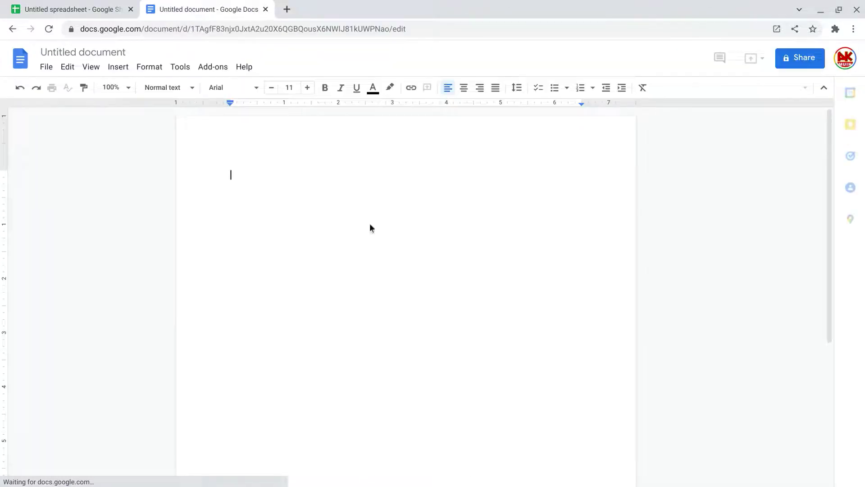
pyautogui.click(39, 6)
pyautogui.click(189, 10)
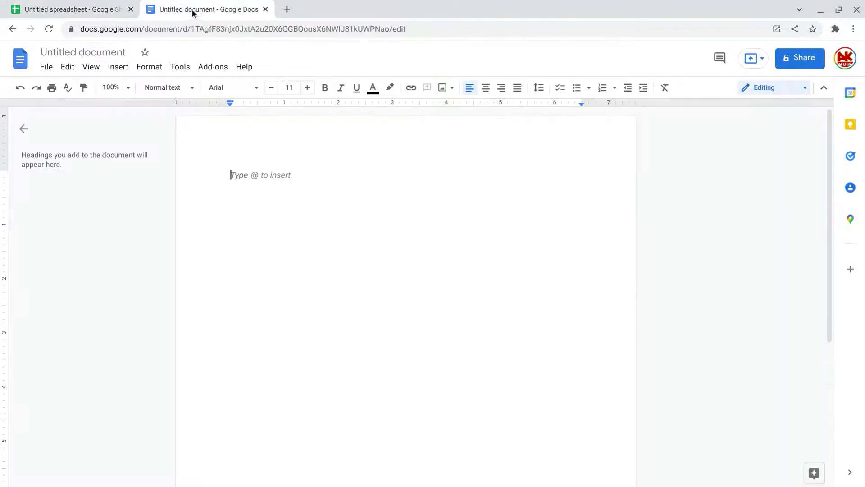
pyautogui.click(38, 7)
# Enter the headers Nomor, Bulan and Keterangan in cells B4, C4 and D4.
pyautogui.click(65, 180)
pyautogui.click(98, 157)
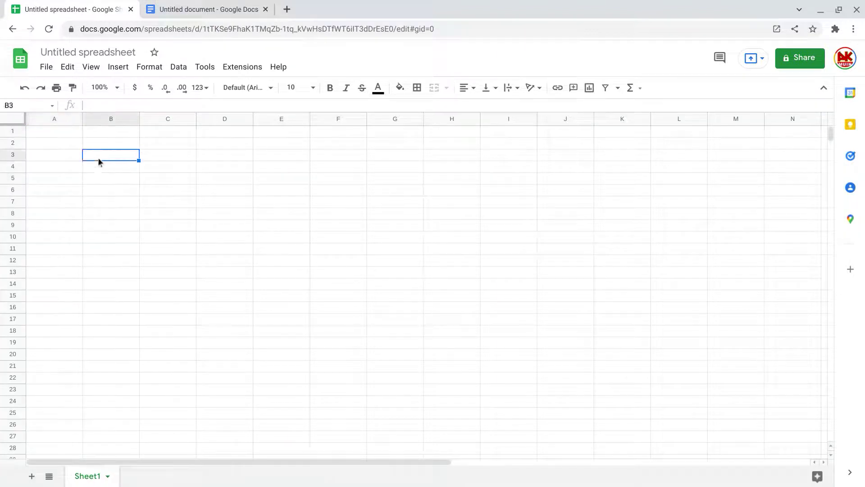
pyautogui.click(37, 166)
pyautogui.press('Up')
pyautogui.press('Up')
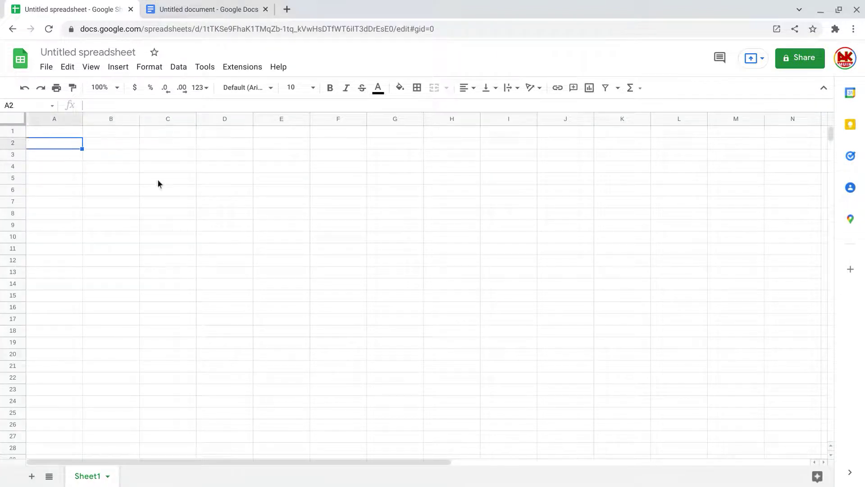
pyautogui.click(113, 166)
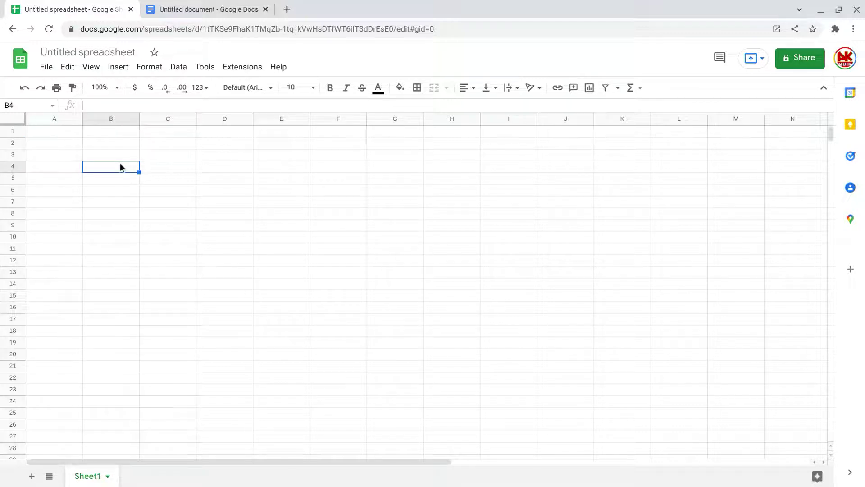
pyautogui.write('No')
pyautogui.write('mor')
pyautogui.press('Tab')
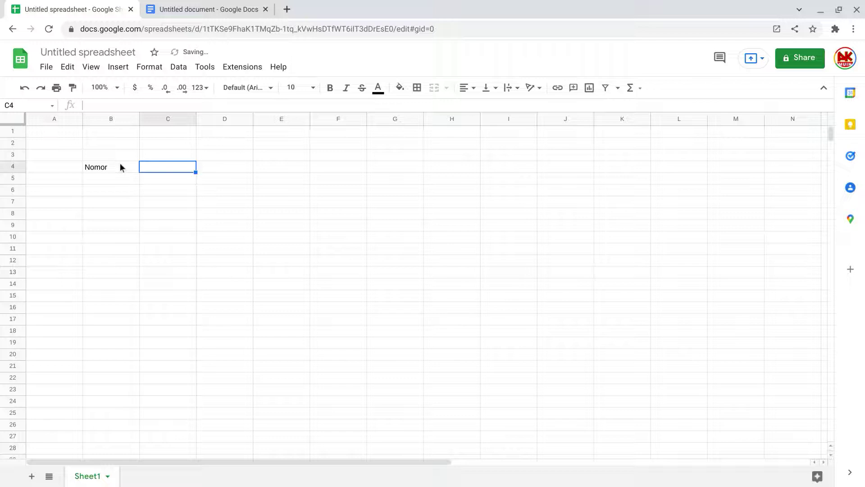
pyautogui.write('Bulan')
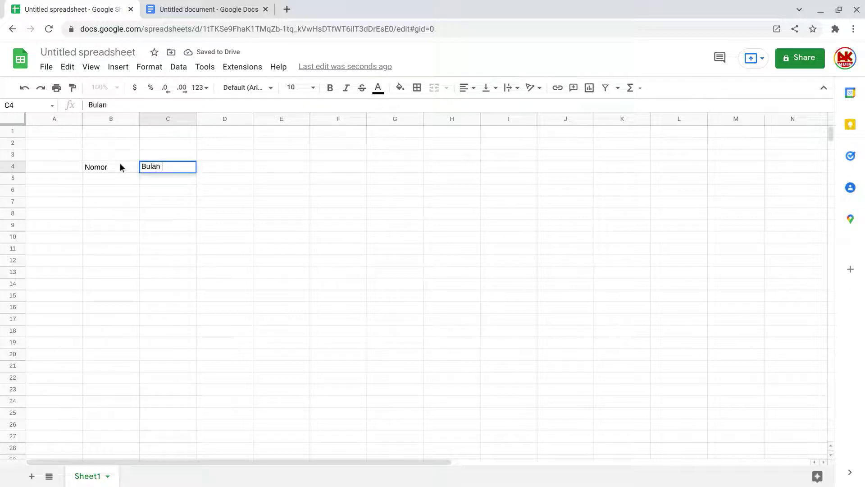
pyautogui.press('Tab')
pyautogui.write('Keterangan')
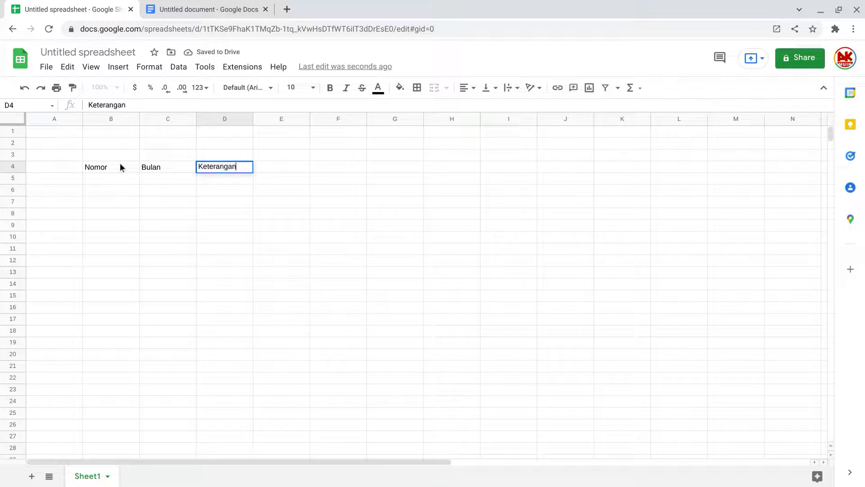
pyautogui.click(150, 215)
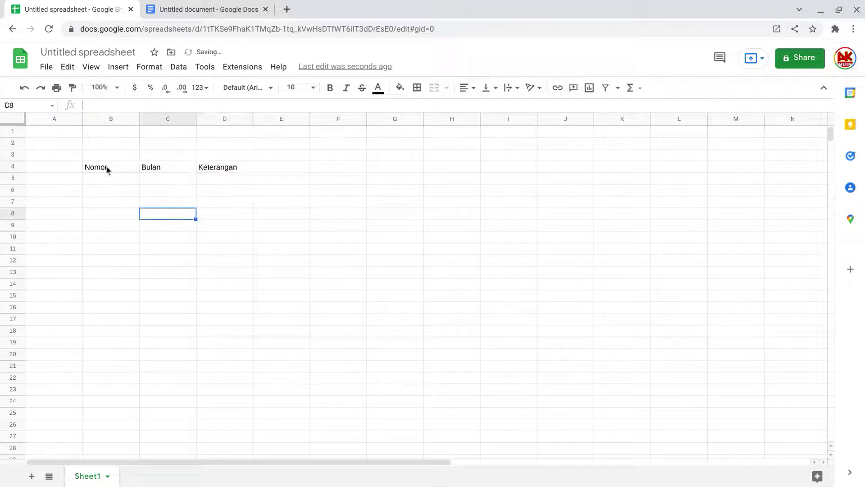
# Add borders around every cell of the table range B4:D13.
pyautogui.moveTo(107, 169); pyautogui.dragTo(239, 272)
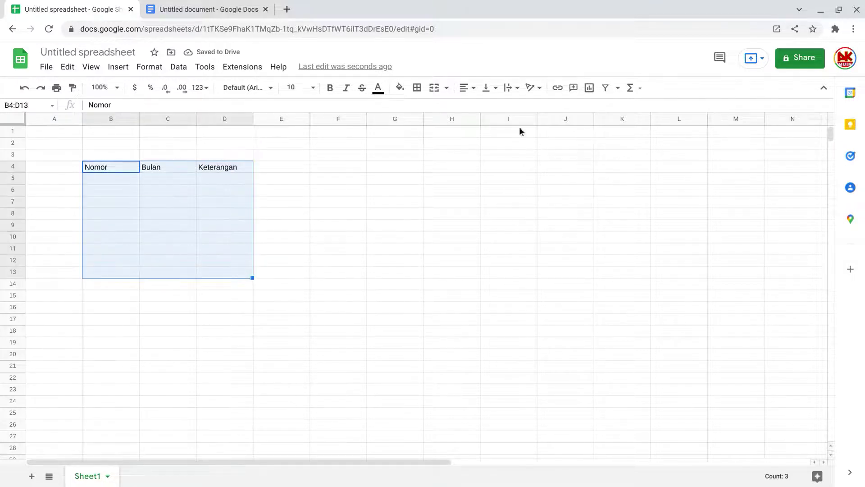
pyautogui.click(416, 87)
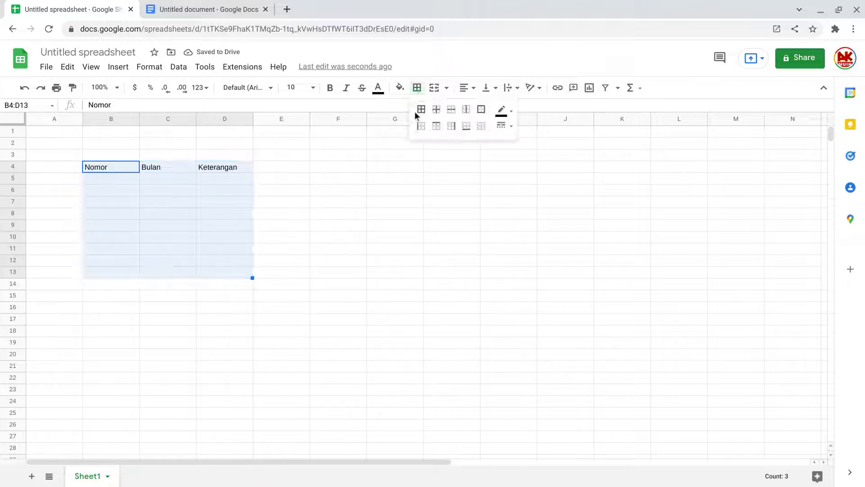
pyautogui.click(421, 110)
pyautogui.click(167, 236)
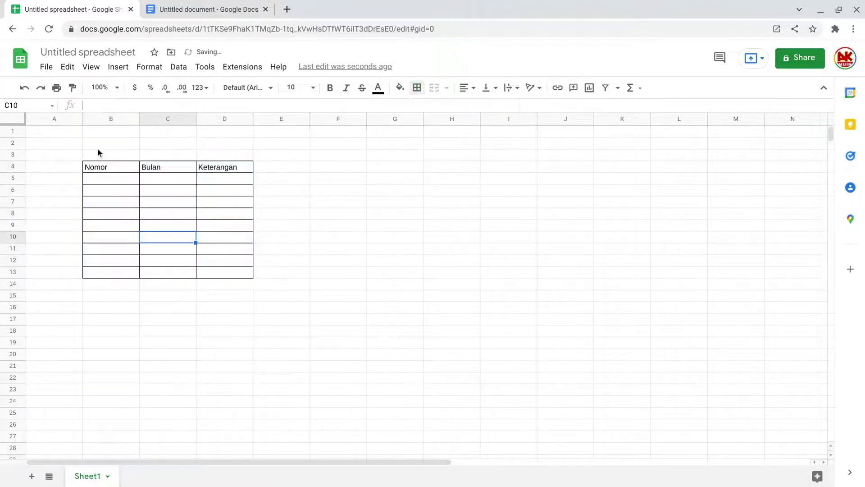
# Center and bold the header cells Nomor, Bulan and Keterangan in B4:D4.
pyautogui.click(95, 167)
pyautogui.hotkey('shift', 'Right')
pyautogui.hotkey('shift', 'Right')
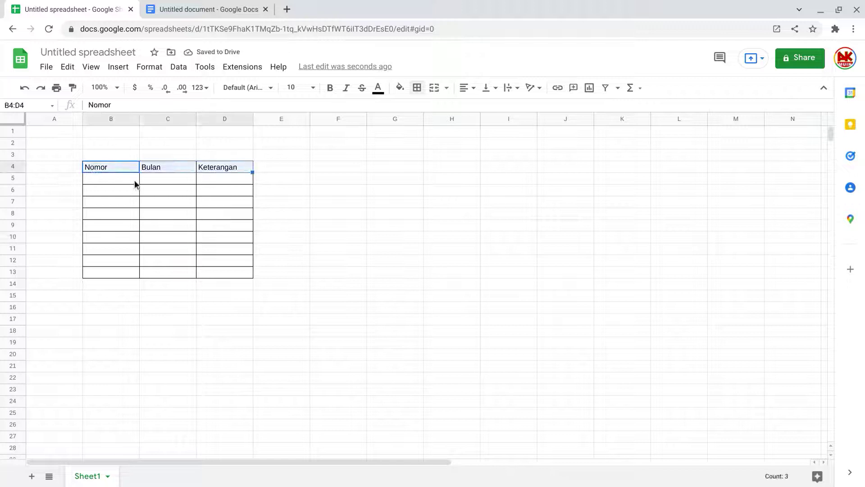
pyautogui.click(468, 88)
pyautogui.click(479, 107)
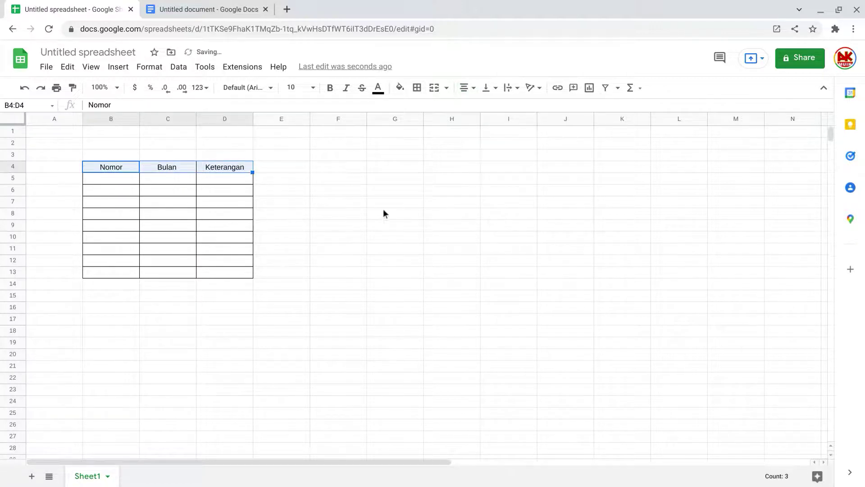
pyautogui.click(385, 202)
pyautogui.click(97, 169)
pyautogui.hotkey('shift', 'Right')
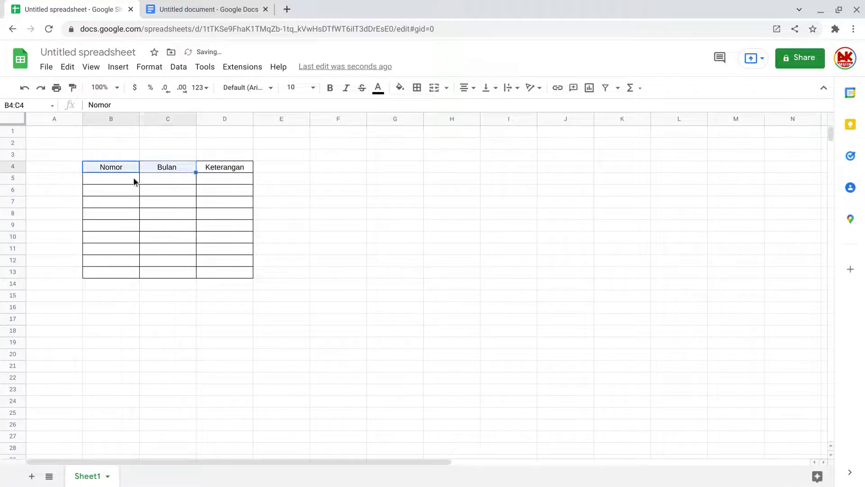
pyautogui.hotkey('shift', 'Right')
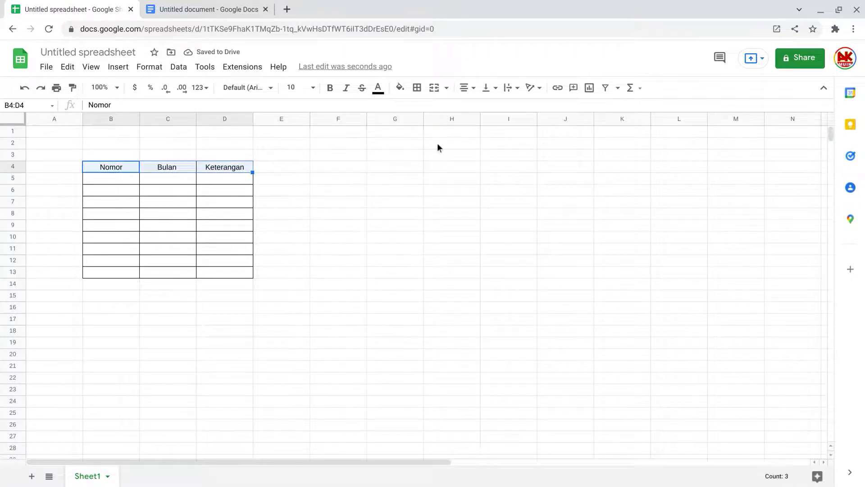
pyautogui.click(468, 88)
pyautogui.click(479, 106)
pyautogui.click(330, 88)
pyautogui.click(330, 204)
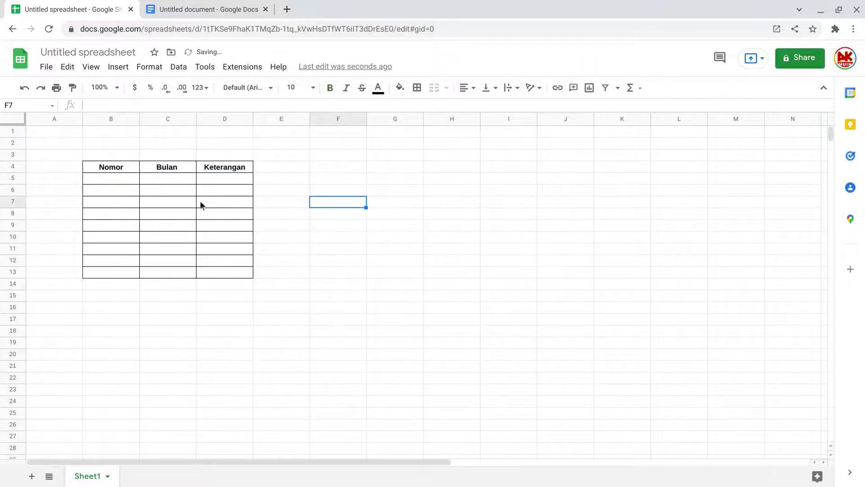
# Copy the table range B4:D13 and switch to the Docs document.
pyautogui.click(110, 171)
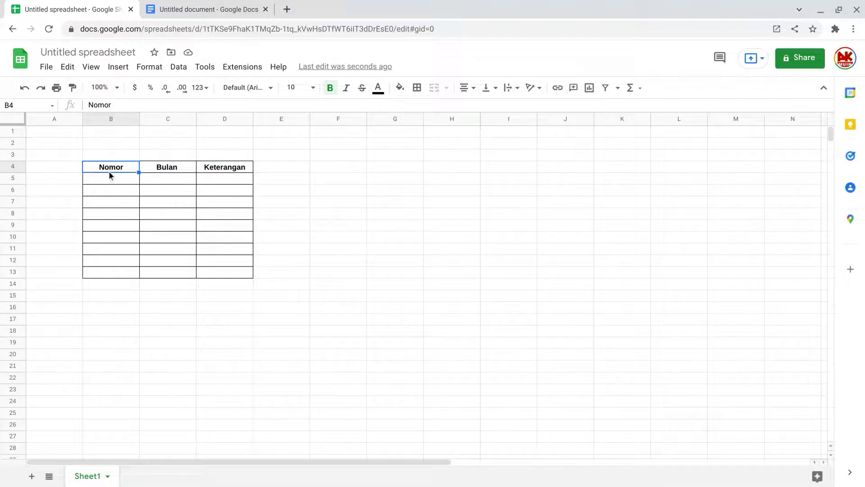
pyautogui.hotkey('shift', 'Right')
pyautogui.hotkey('shift', 'Right')
pyautogui.hotkey('shift', 'Down')
pyautogui.hotkey('shift', 'Down')
pyautogui.hotkey('shift', 'Down')
pyautogui.hotkey('shift', 'Down')
pyautogui.hotkey('shift', 'Down')
pyautogui.hotkey('shift', 'Down')
pyautogui.hotkey('shift', 'Down')
pyautogui.hotkey('shift', 'Down')
pyautogui.hotkey('shift', 'Down')
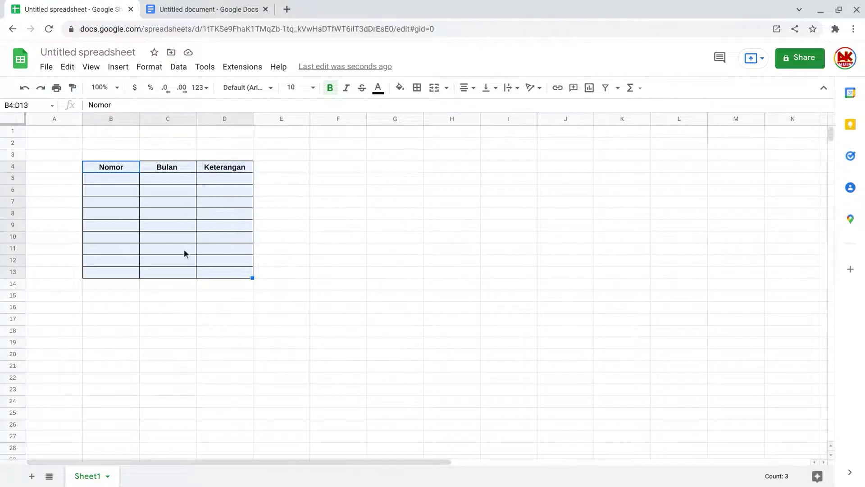
pyautogui.rightClick(180, 221)
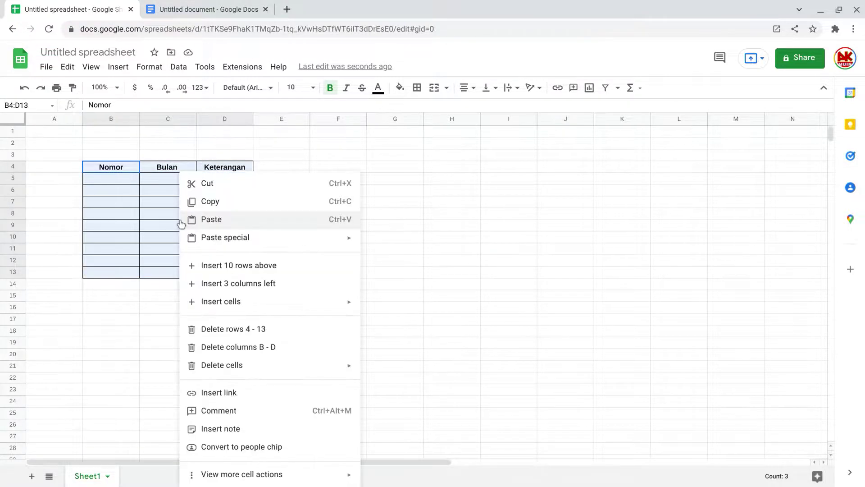
pyautogui.click(206, 202)
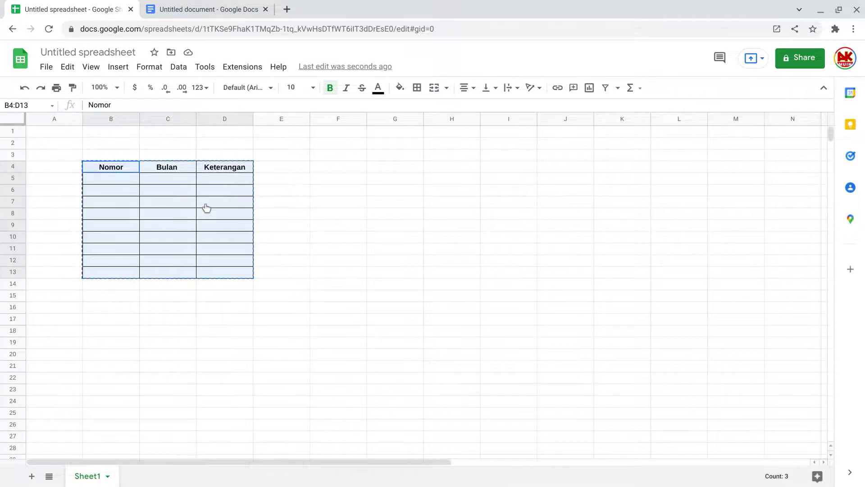
pyautogui.click(196, 9)
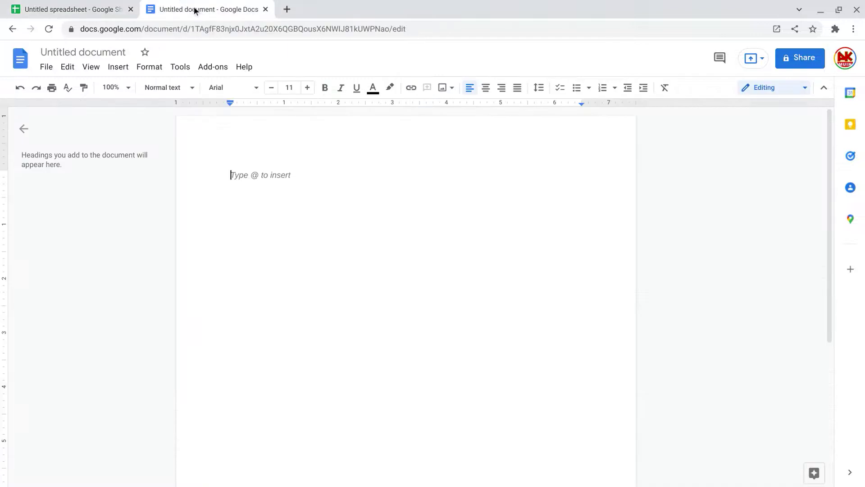
# Paste the copied table into the document, keeping it linked to the spreadsheet.
pyautogui.rightClick(251, 178)
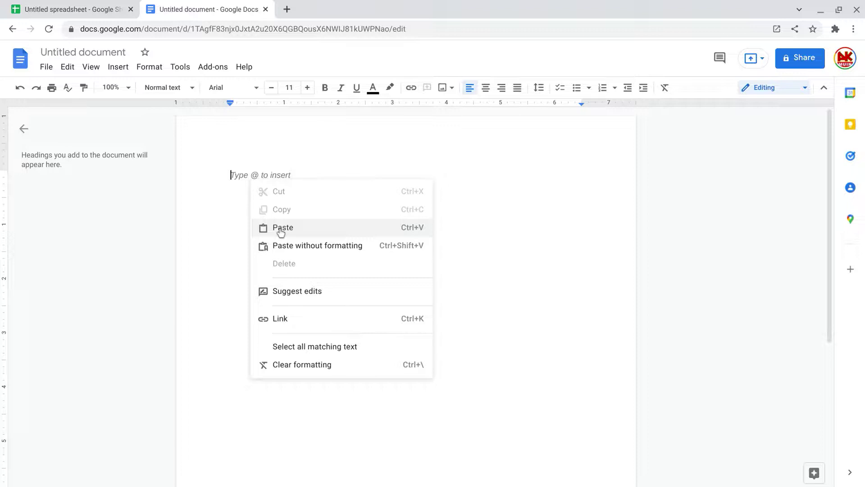
pyautogui.click(282, 228)
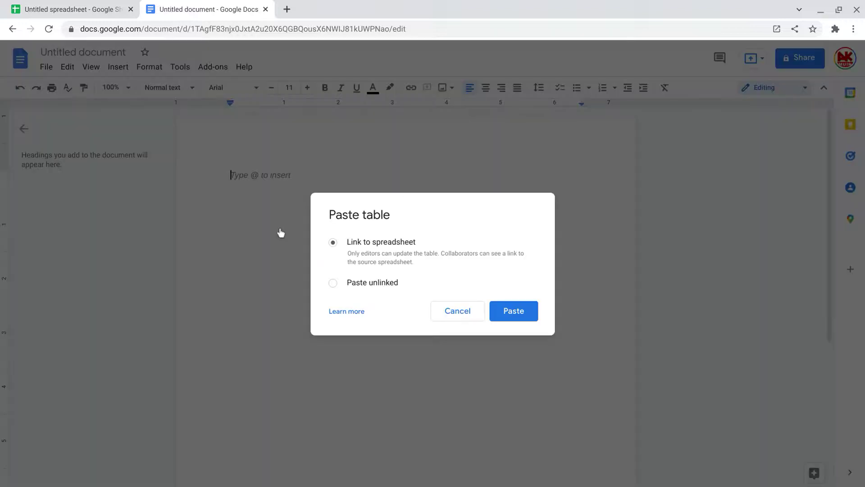
pyautogui.click(527, 320)
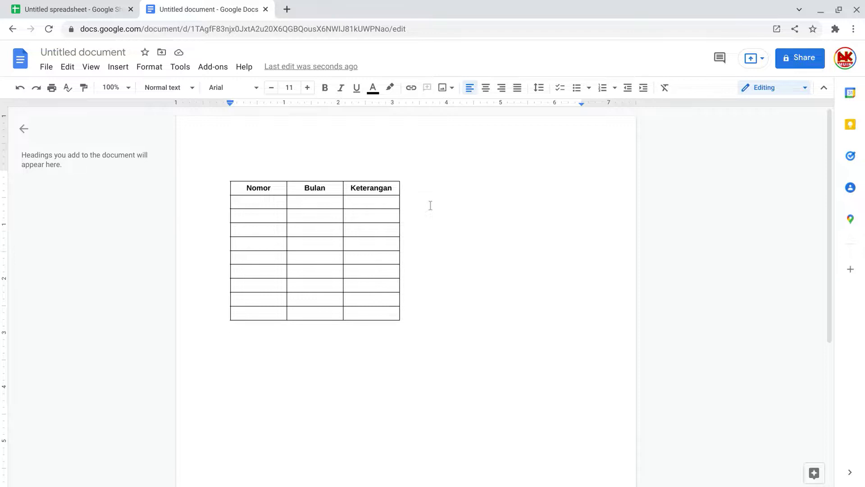
pyautogui.moveTo(314, 201)
pyautogui.click(395, 190)
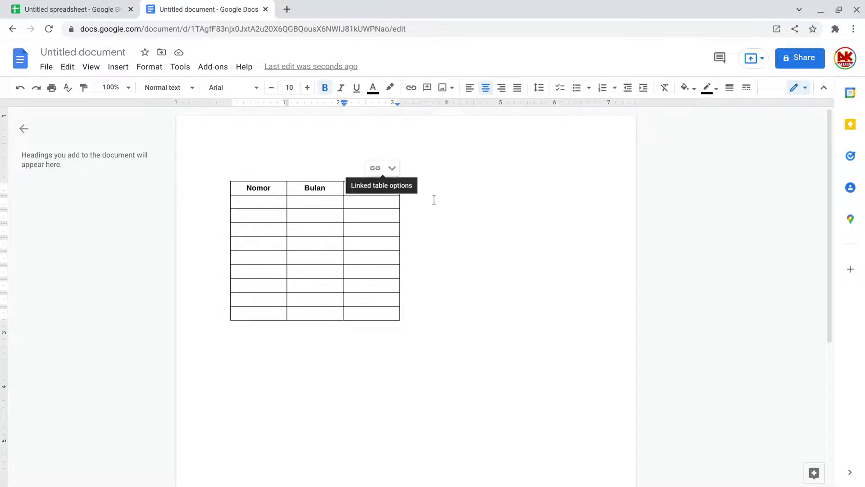
pyautogui.click(448, 214)
pyautogui.click(420, 193)
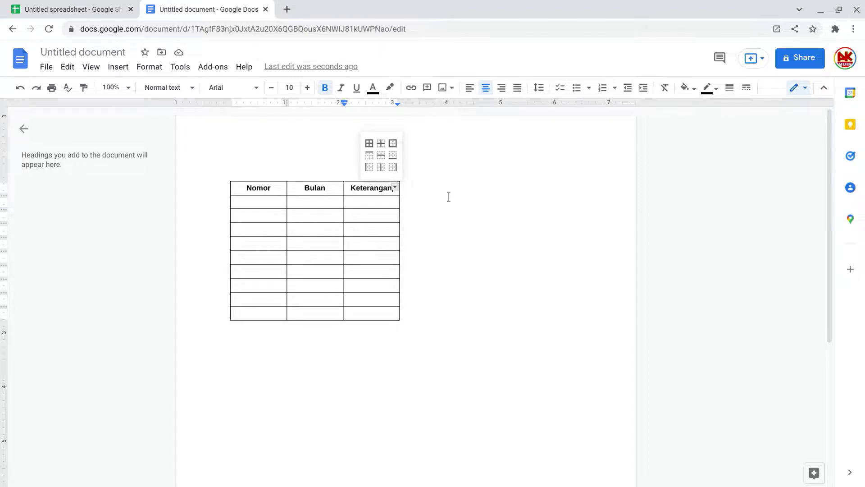
# Return to the spreadsheet and clear the copy marquee around the table.
pyautogui.click(55, 10)
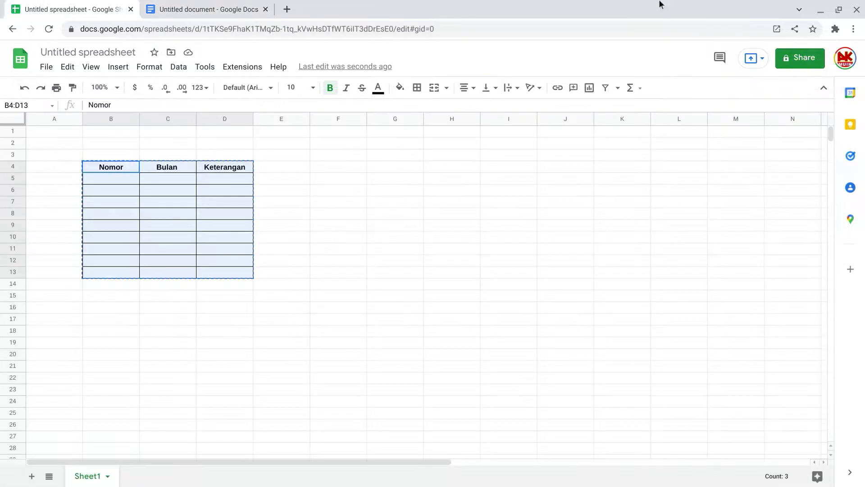
pyautogui.click(276, 311)
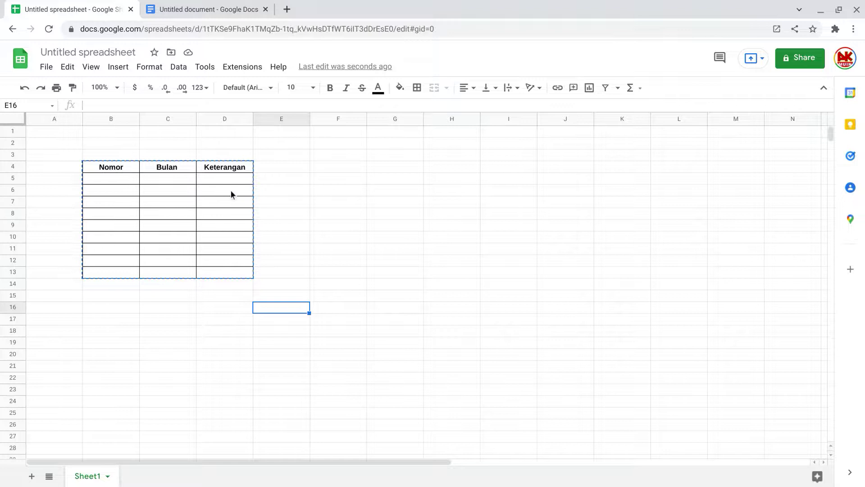
pyautogui.click(119, 213)
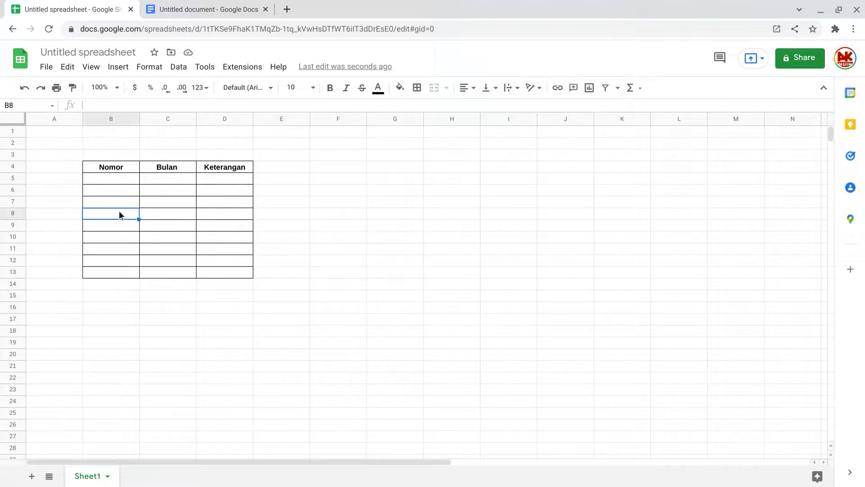
# Insert a blank row above the header row, shifting the table down one row.
pyautogui.click(124, 190)
pyautogui.click(116, 169)
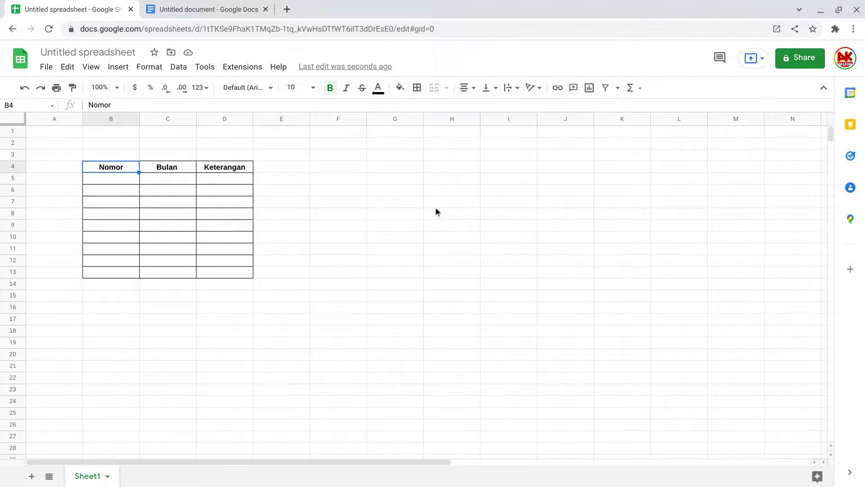
pyautogui.click(223, 171)
pyautogui.click(107, 168)
pyautogui.click(200, 171)
pyautogui.click(116, 167)
pyautogui.click(390, 264)
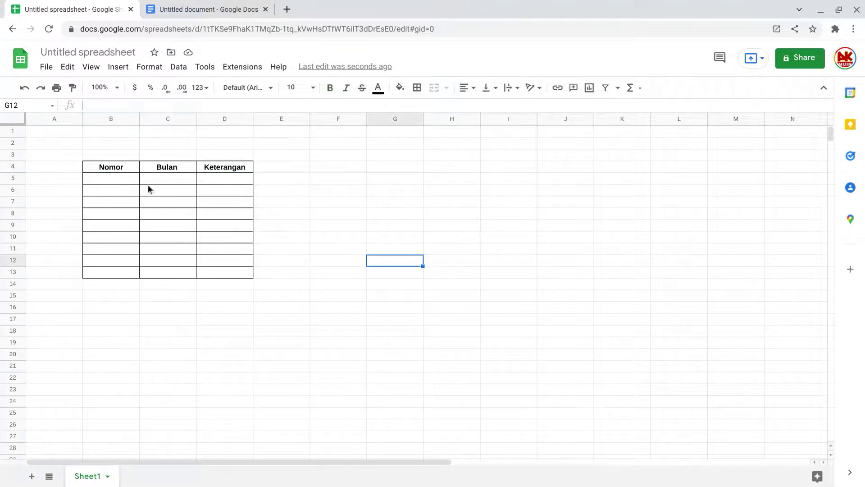
pyautogui.click(243, 170)
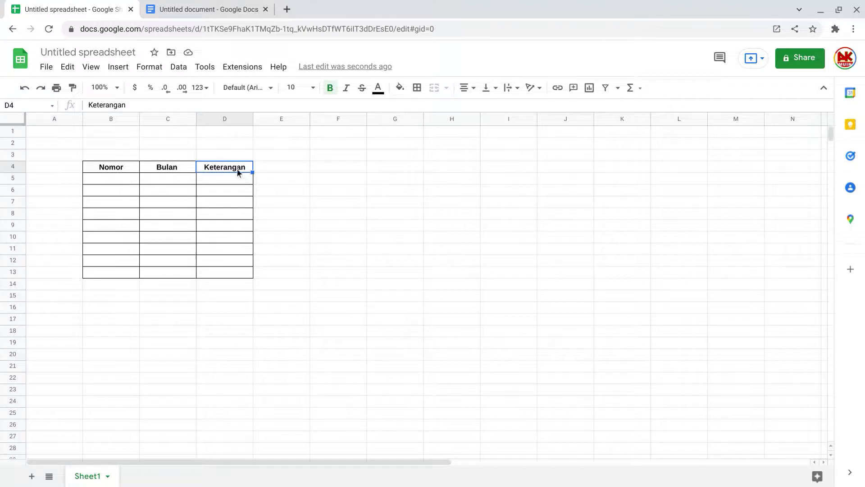
pyautogui.rightClick(237, 169)
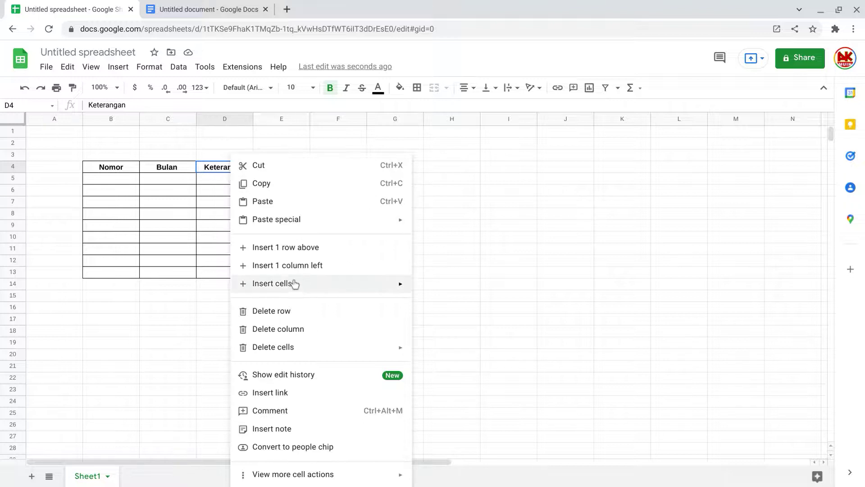
pyautogui.click(289, 250)
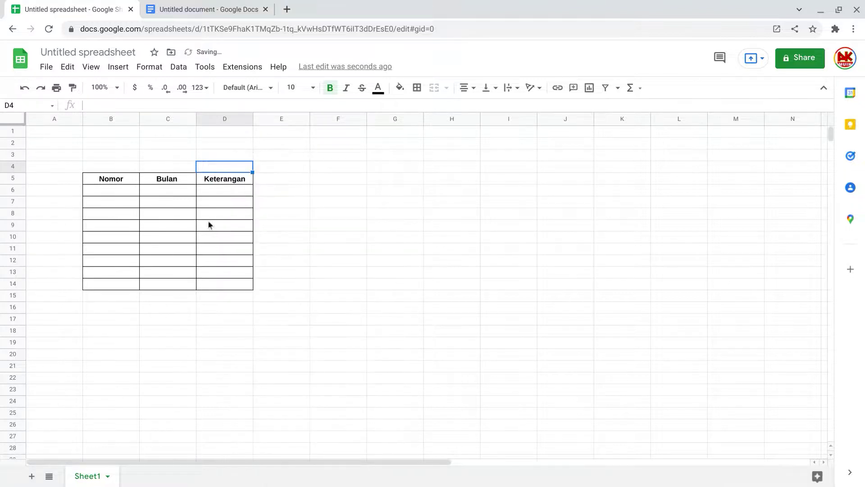
# Insert a column left of Keterangan and head it Jumlah in D5.
pyautogui.rightClick(220, 179)
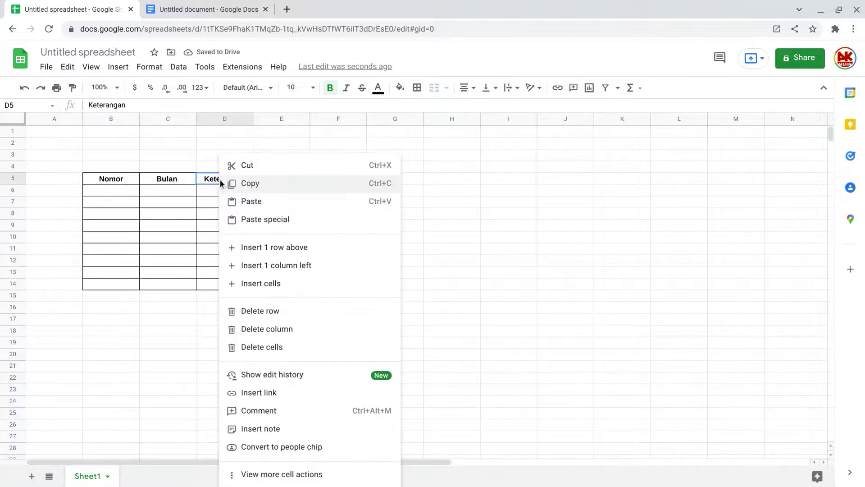
pyautogui.click(303, 266)
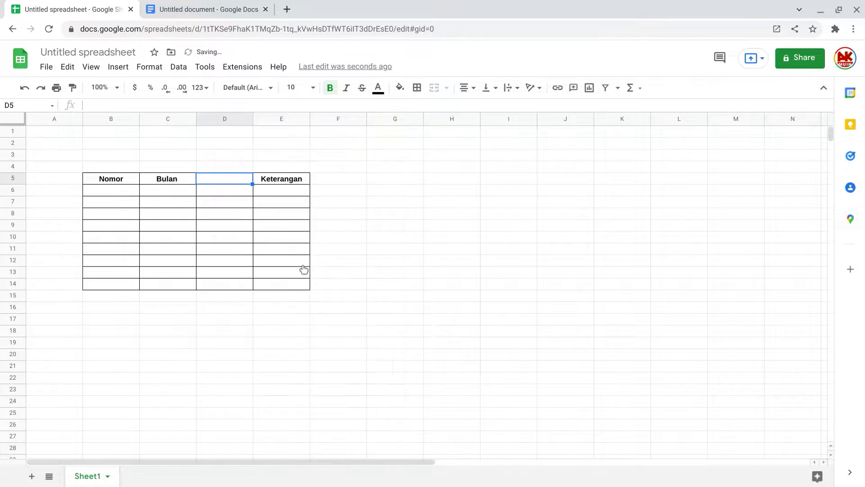
pyautogui.click(261, 191)
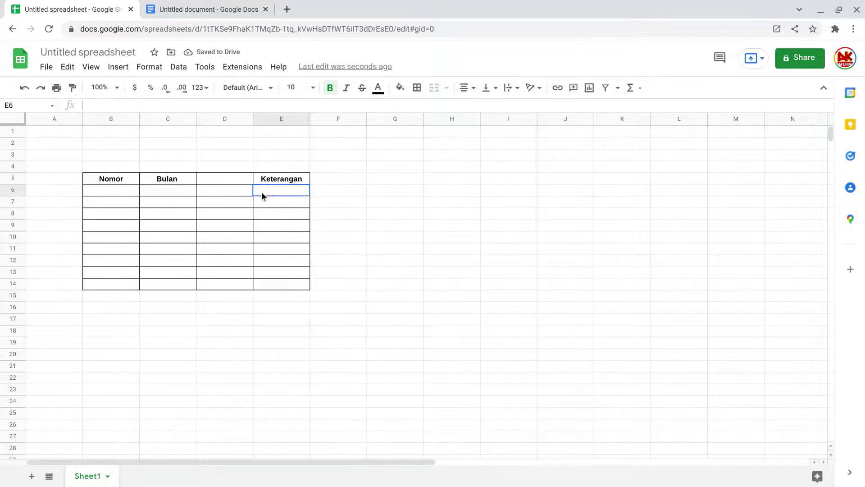
pyautogui.click(85, 179)
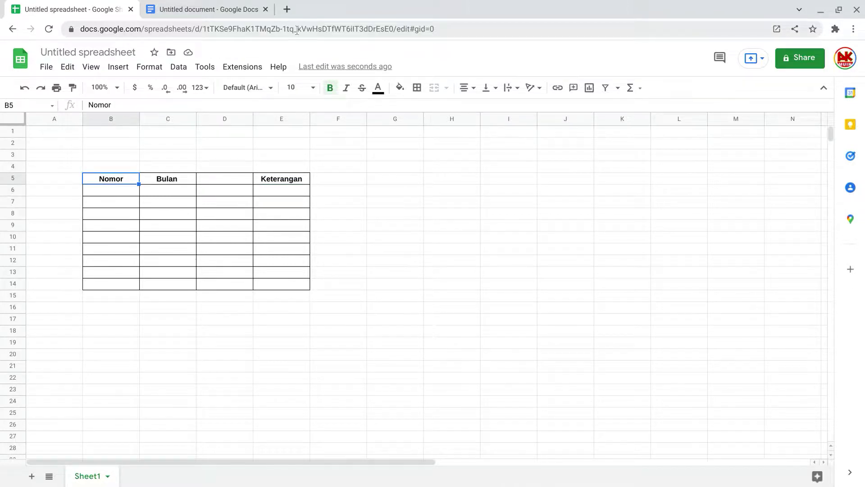
pyautogui.click(225, 178)
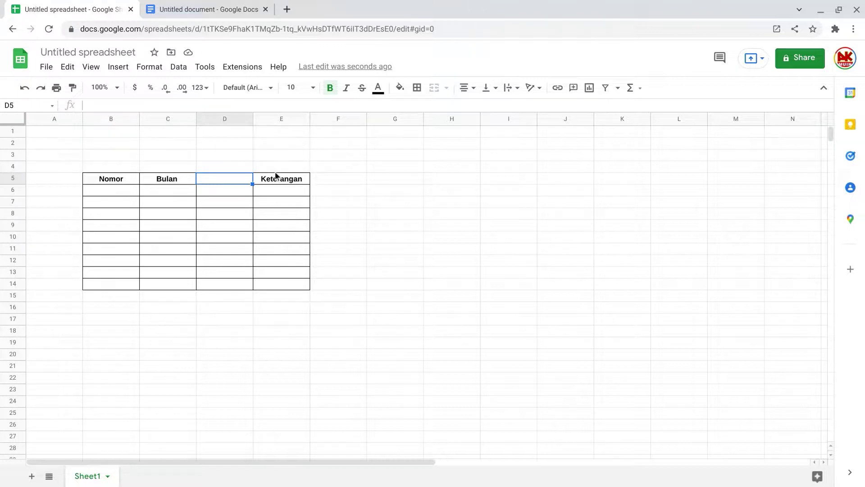
pyautogui.write('Jumlah')
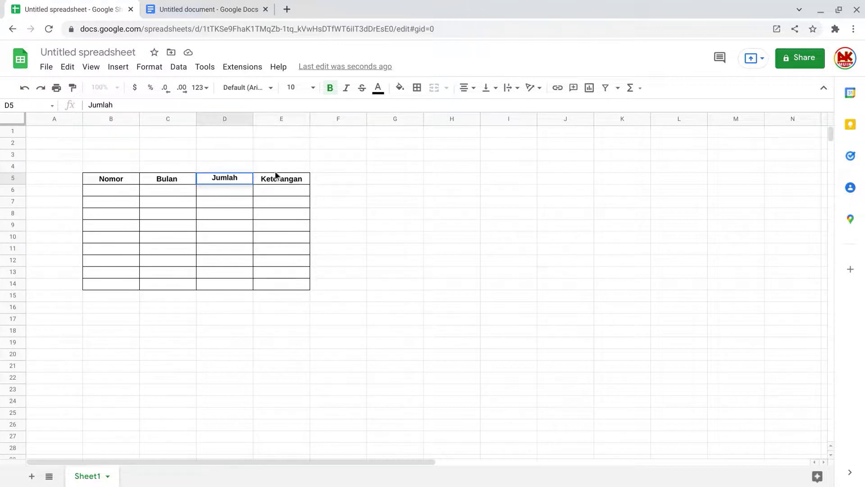
pyautogui.click(406, 247)
pyautogui.click(374, 202)
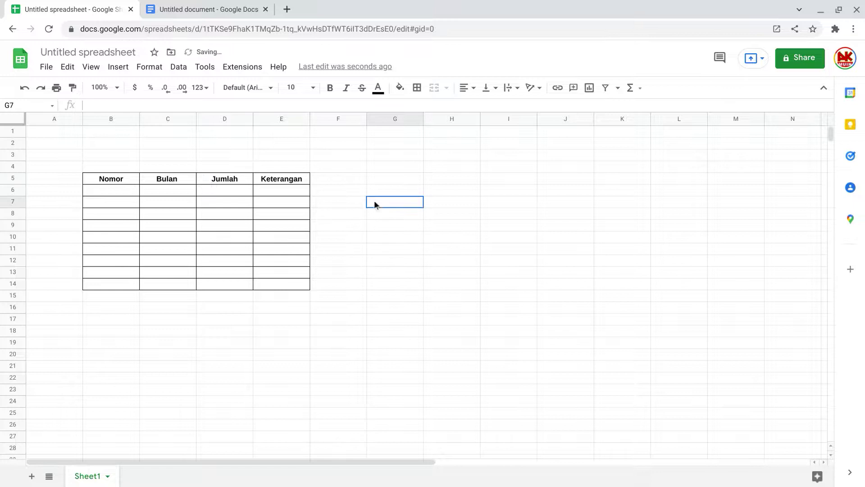
# Copy the four-column table and place the caret below the first table in Docs.
pyautogui.moveTo(98, 179)
pyautogui.mouseDown()
pyautogui.moveTo(270, 272)
pyautogui.moveTo(272, 283)
pyautogui.mouseUp()
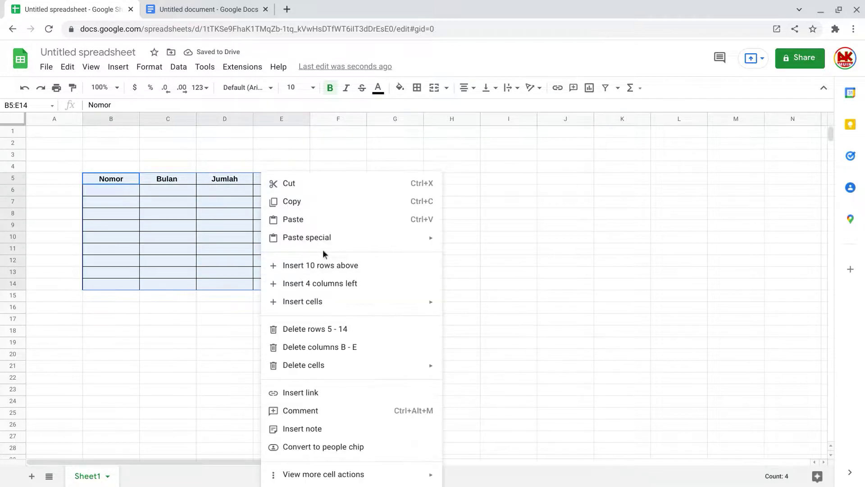
pyautogui.click(307, 204)
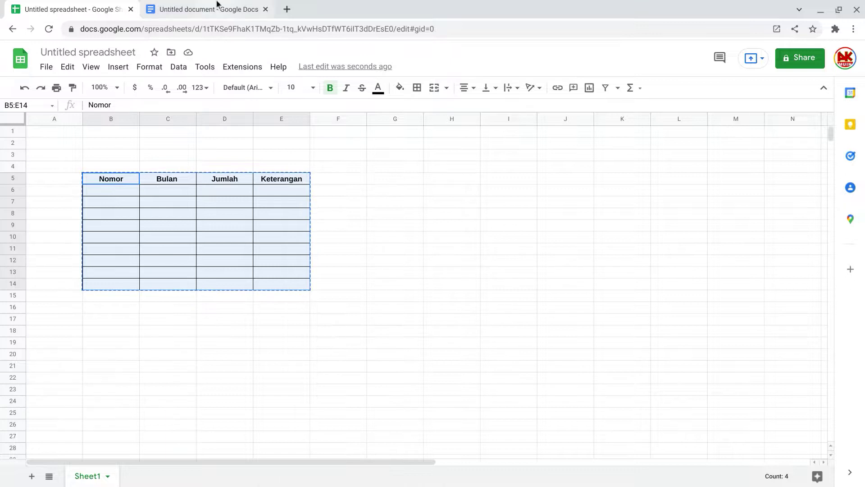
pyautogui.click(207, 9)
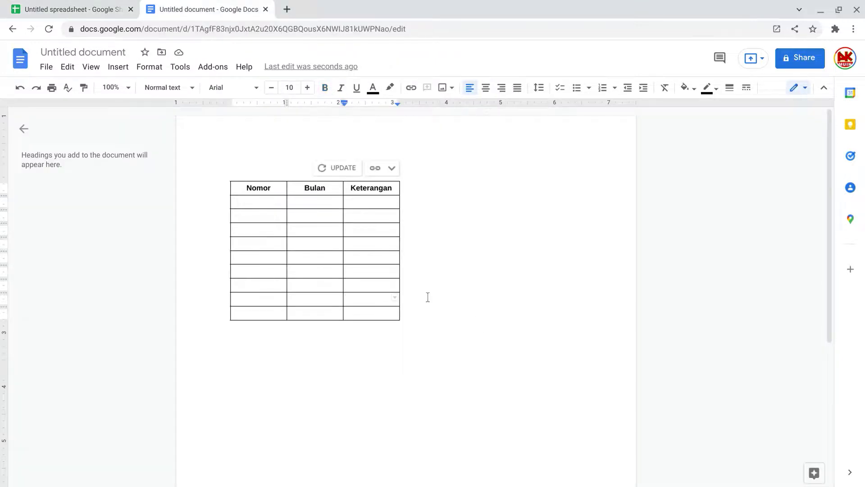
pyautogui.click(383, 320)
pyautogui.click(390, 325)
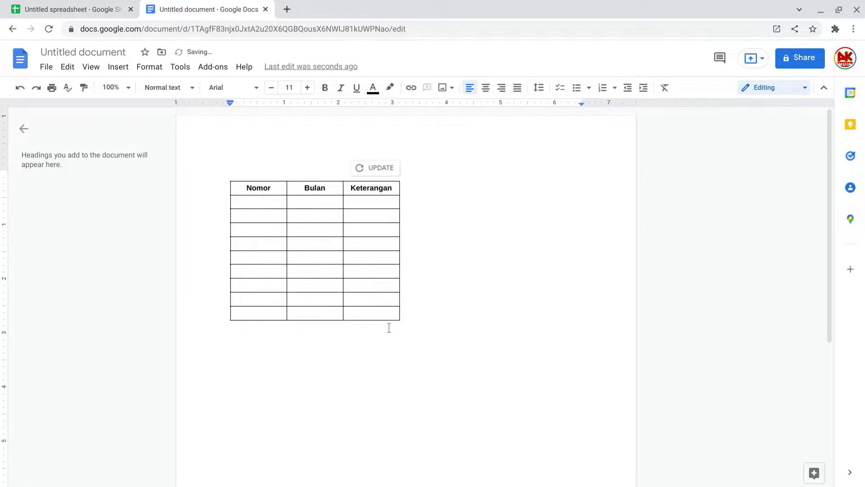
# Try pasting the table below, undoing the plain-text and unlinked versions.
pyautogui.rightClick(268, 344)
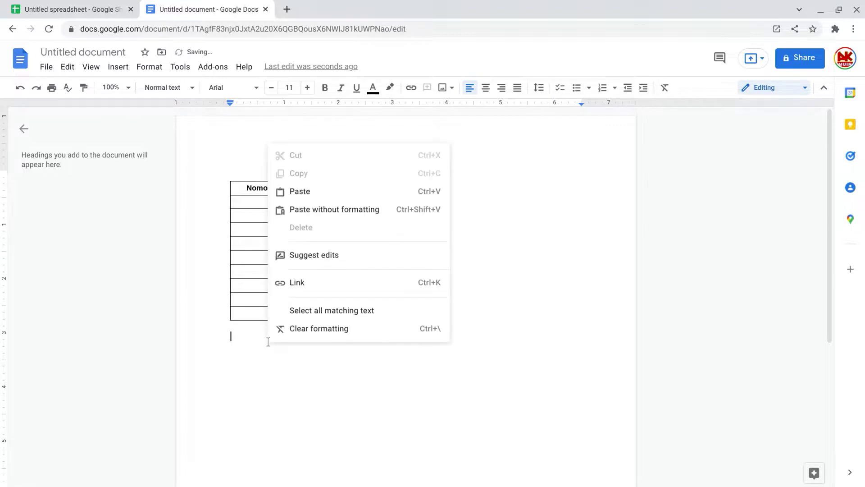
pyautogui.click(359, 215)
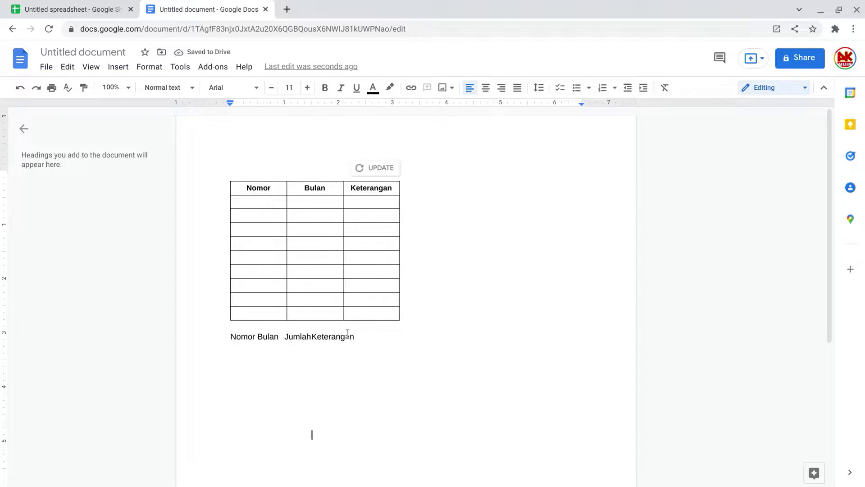
pyautogui.hotkey('ctrl', 'z')
pyautogui.rightClick(264, 343)
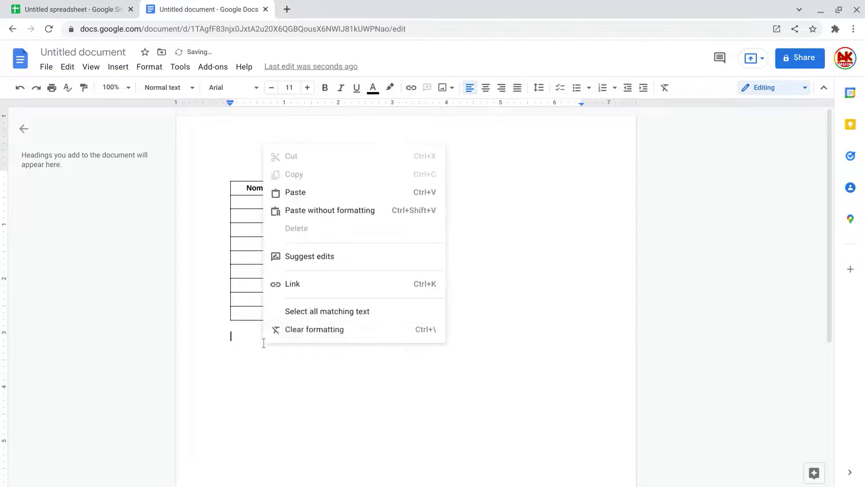
pyautogui.click(334, 193)
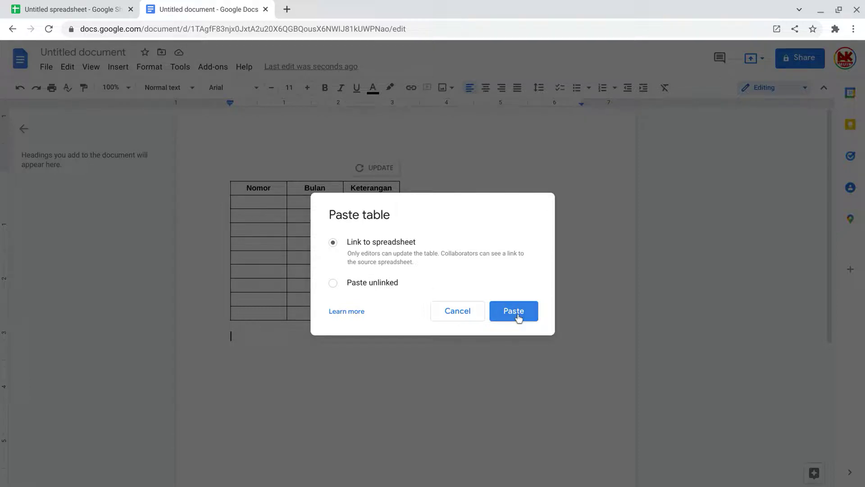
pyautogui.click(384, 282)
pyautogui.click(506, 321)
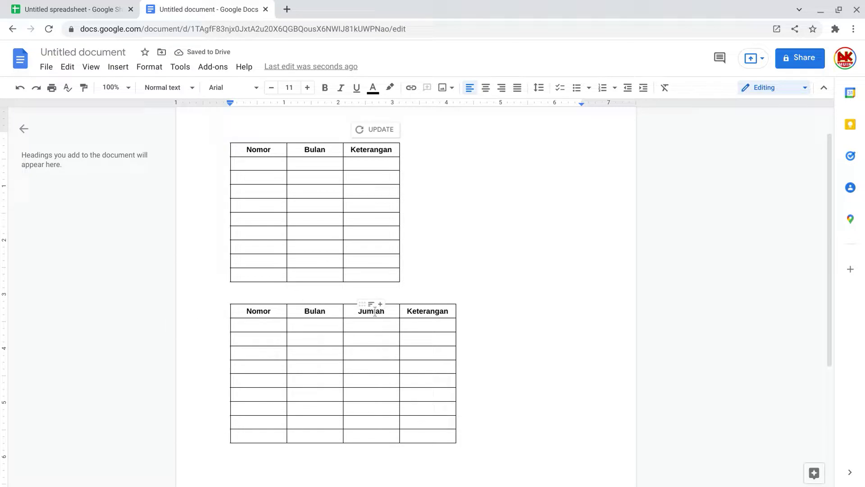
pyautogui.hotkey('ctrl', 'z')
# Paste the four-column table below the first one, linked to the spreadsheet.
pyautogui.rightClick(292, 312)
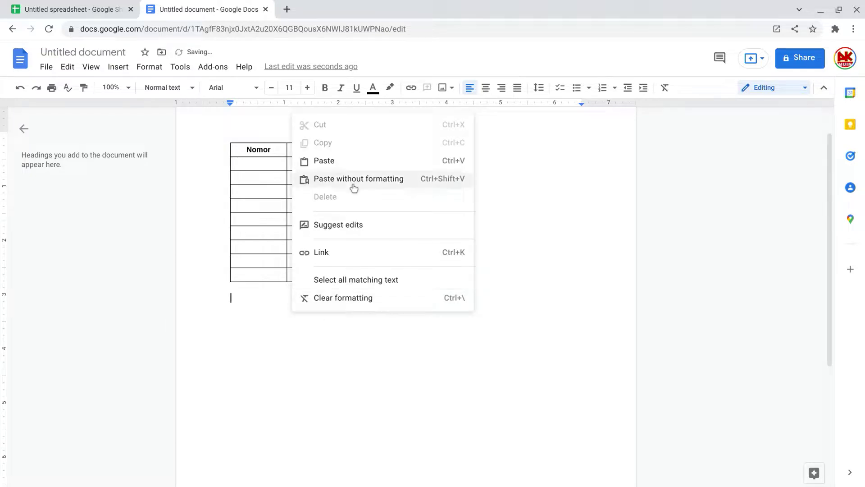
pyautogui.click(353, 162)
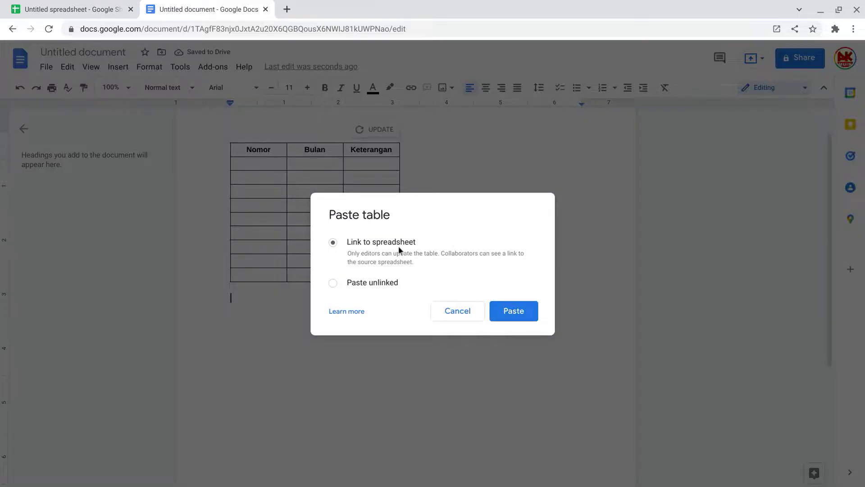
pyautogui.click(525, 319)
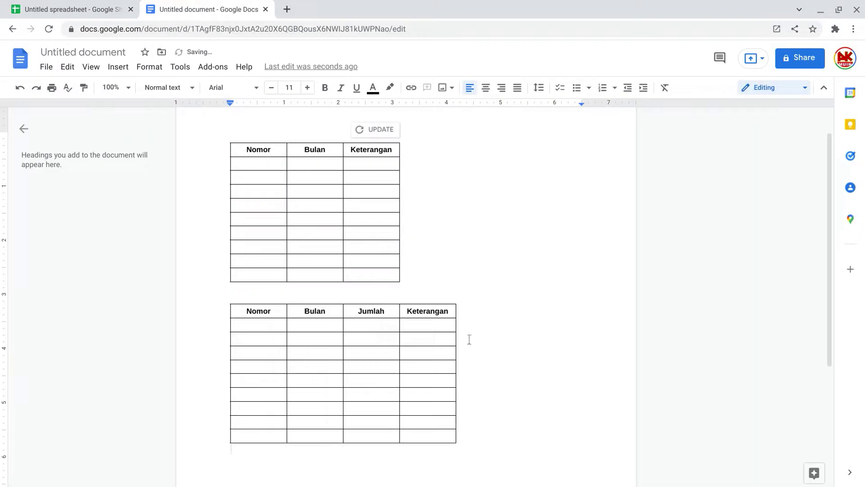
pyautogui.click(277, 325)
# Type dded in B6 under Nomor and update the second linked table in Docs.
pyautogui.click(67, 9)
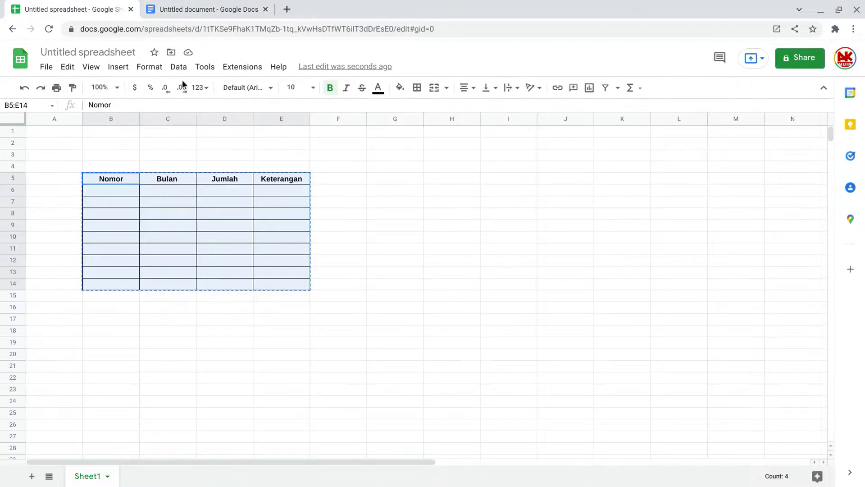
pyautogui.click(109, 189)
pyautogui.write('dded')
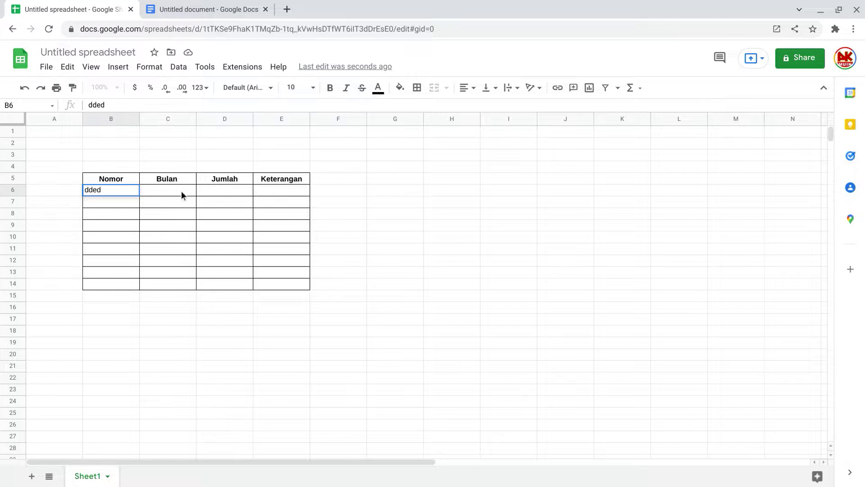
pyautogui.click(181, 191)
pyautogui.click(208, 10)
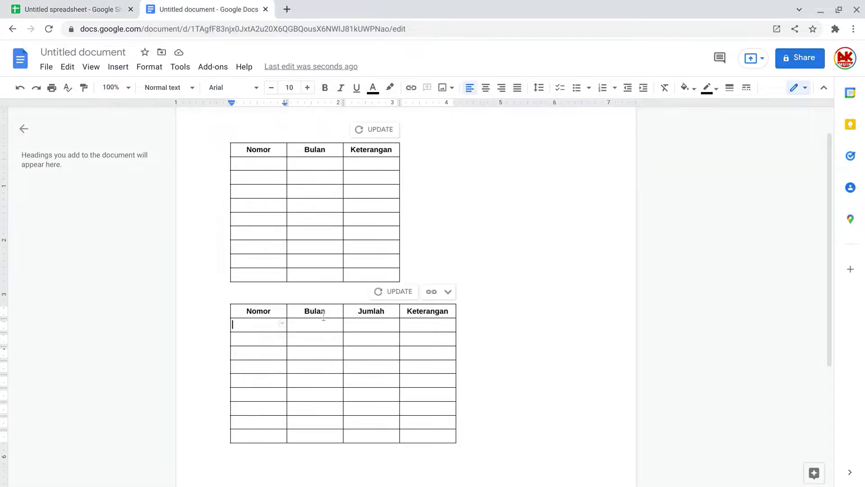
pyautogui.click(382, 293)
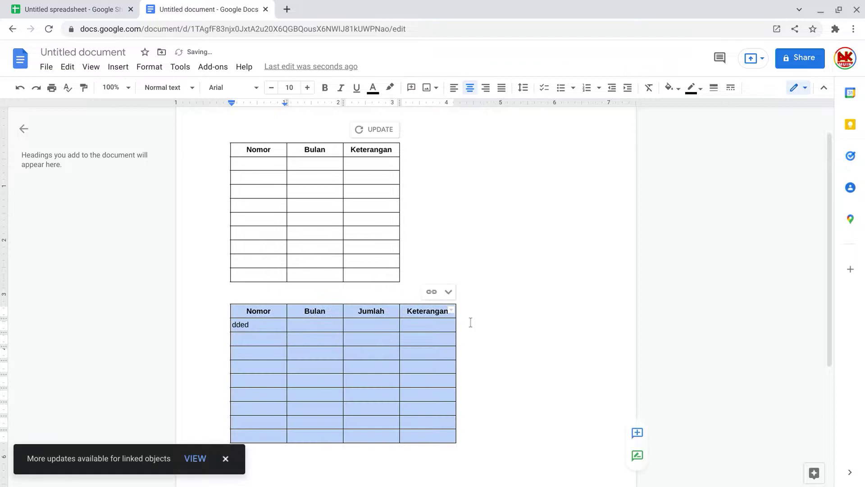
pyautogui.click(502, 340)
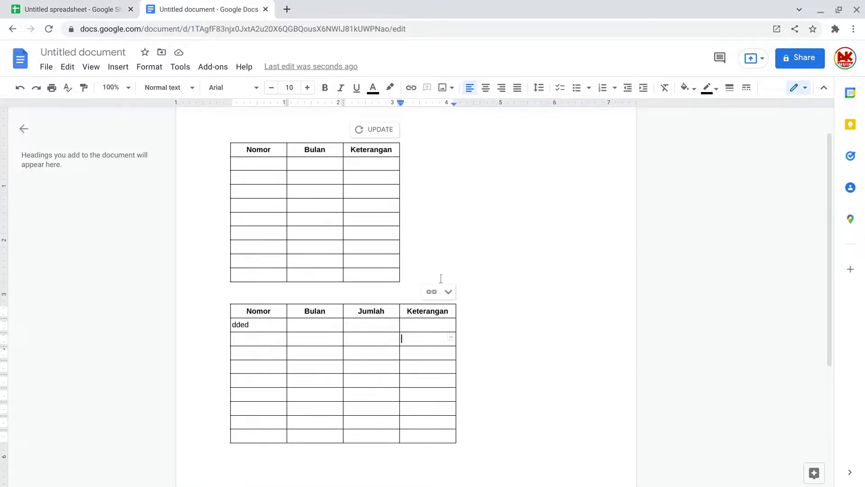
# Replace dded with the numbers 1, 2 and 3 in B6:B8.
pyautogui.click(56, 6)
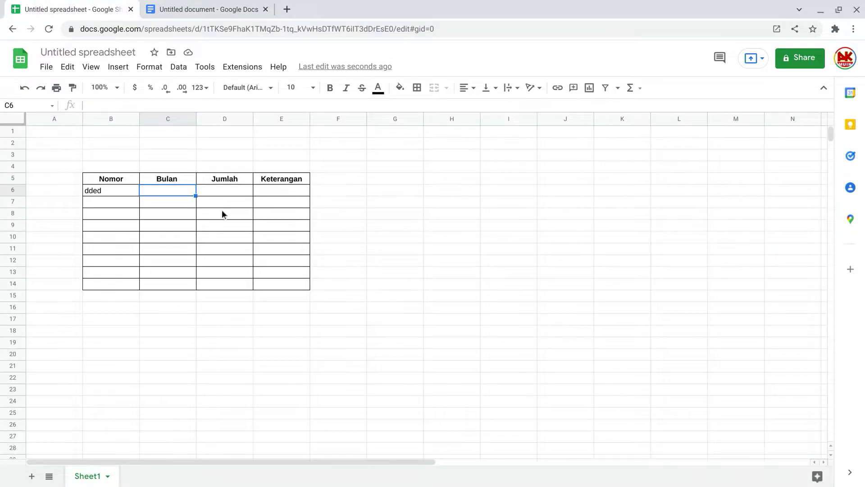
pyautogui.click(95, 190)
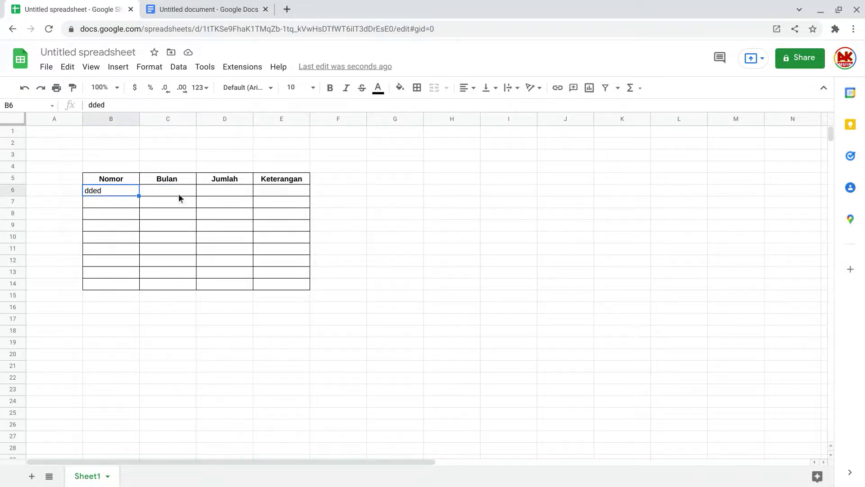
pyautogui.press('Delete')
pyautogui.write('1')
pyautogui.click(115, 212)
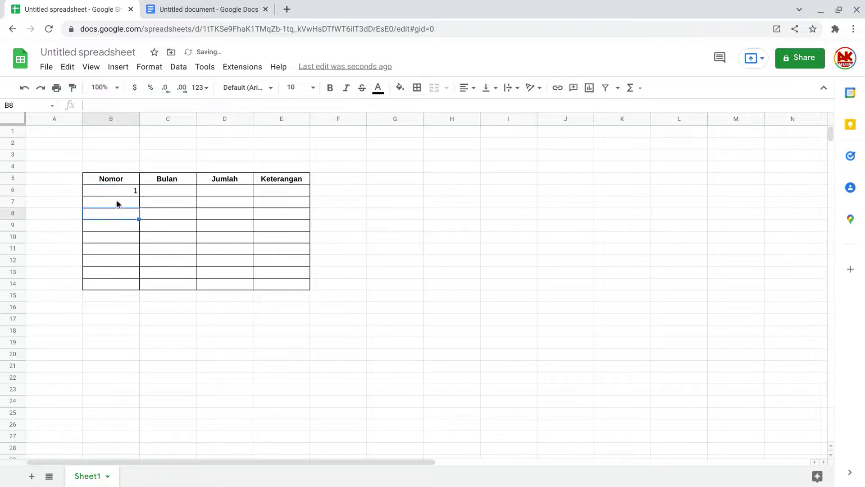
pyautogui.click(116, 203)
pyautogui.write('2')
pyautogui.click(129, 215)
pyautogui.write('3')
pyautogui.press('Return')
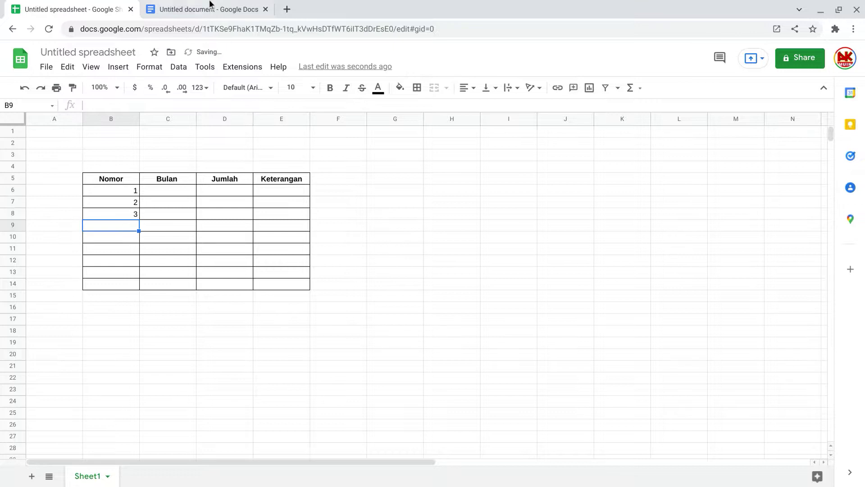
# Update the second linked table in Docs to show 1, 2, 3.
pyautogui.click(209, 7)
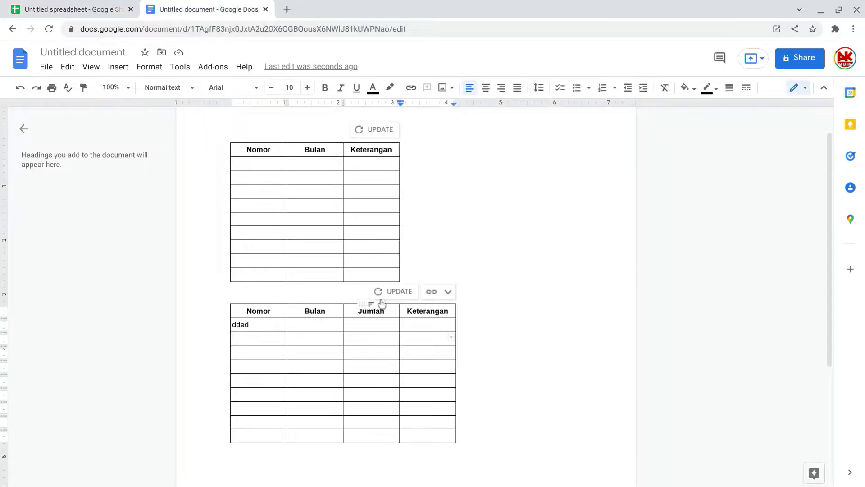
pyautogui.click(380, 288)
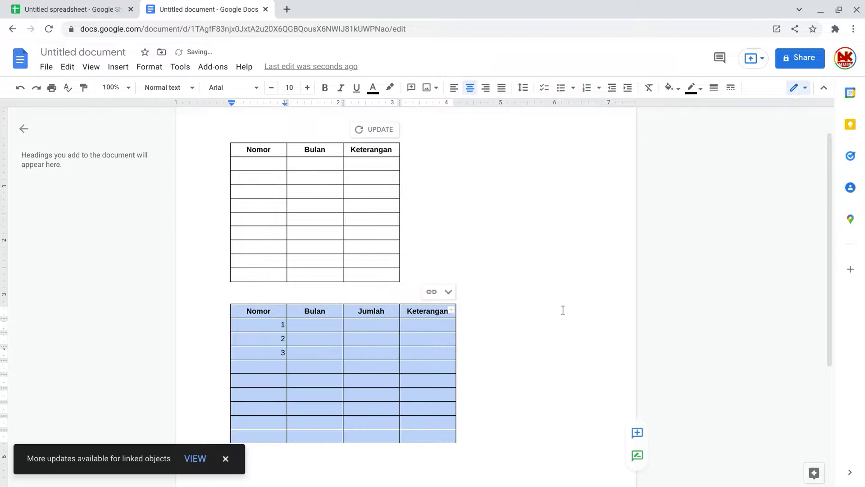
pyautogui.click(524, 332)
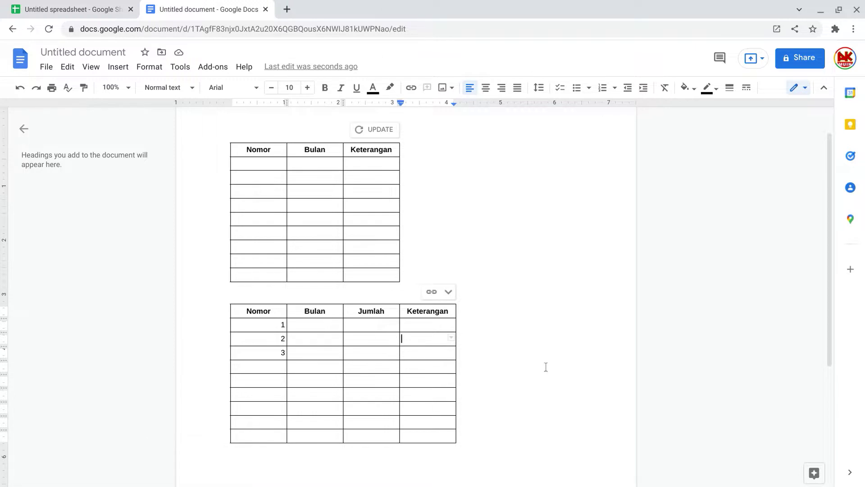
# Update the first linked table to show Nomor, Bulan, Jumlah headers with 1, 2, 3.
pyautogui.scroll(-1, 446, 240)
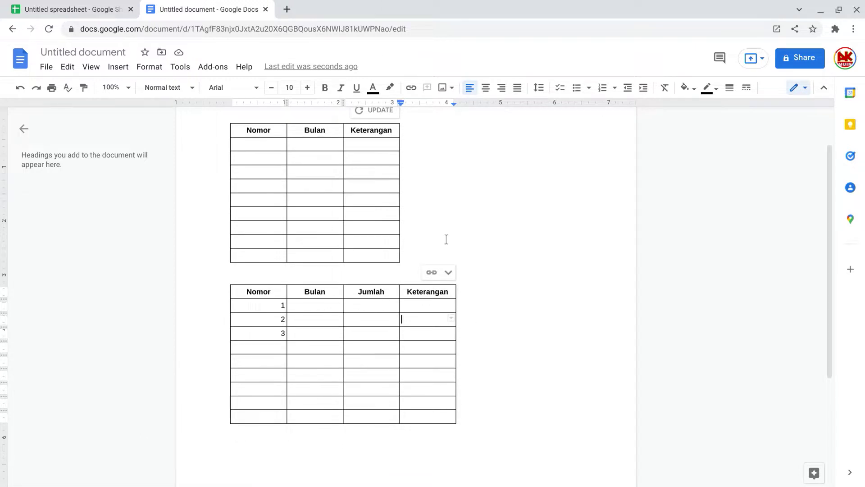
pyautogui.scroll(2, 426, 218)
pyautogui.click(377, 151)
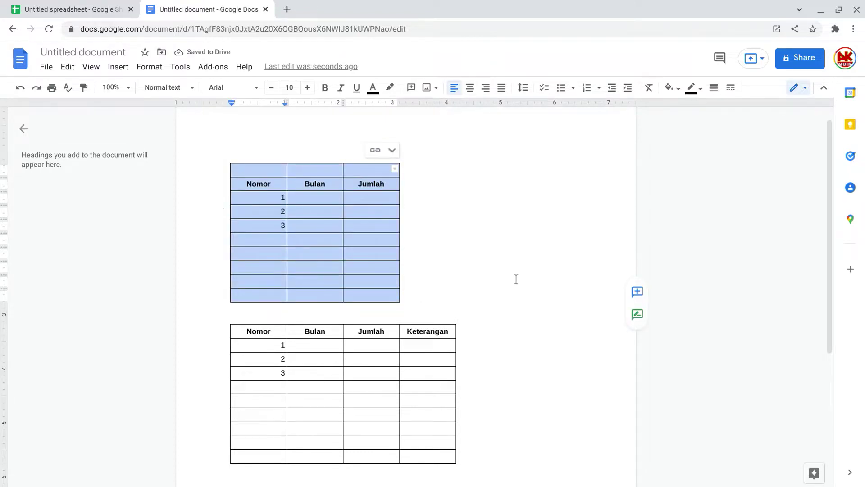
pyautogui.click(345, 280)
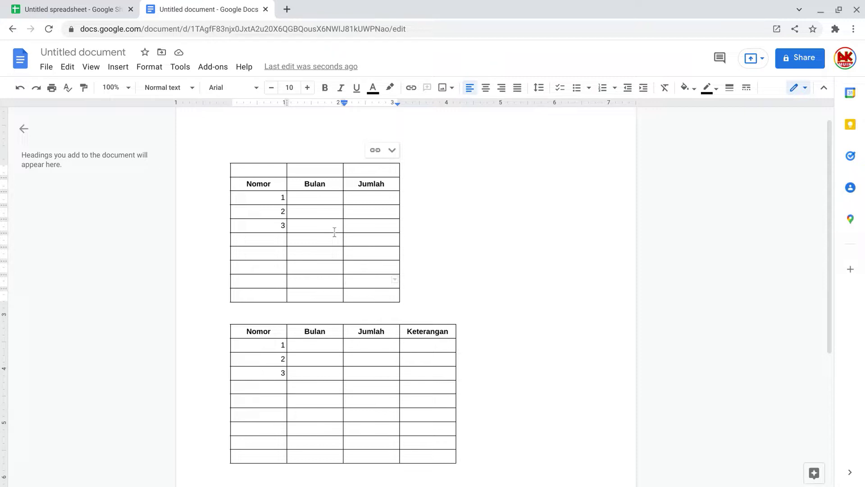
pyautogui.click(75, 9)
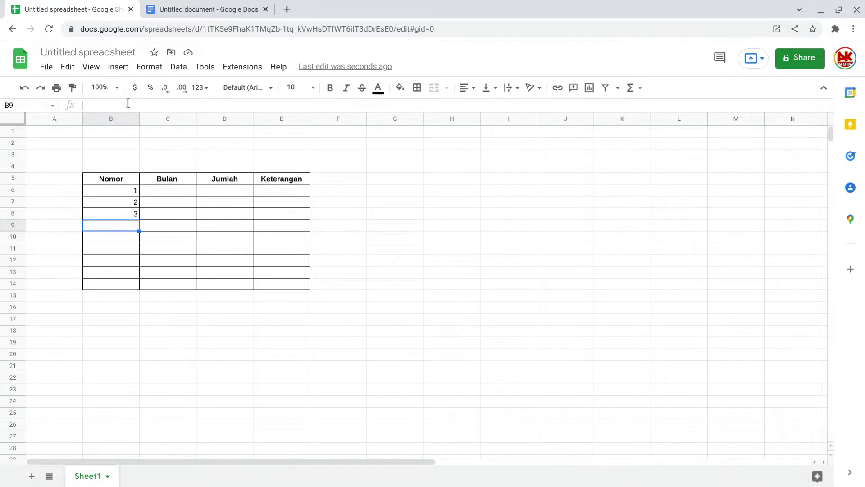
pyautogui.click(203, 9)
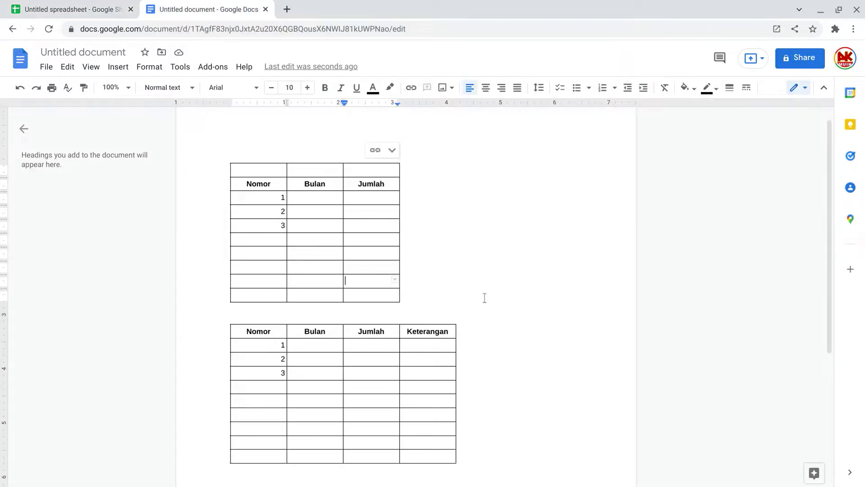
pyautogui.scroll(-3, 484, 298)
pyautogui.scroll(4, 487, 295)
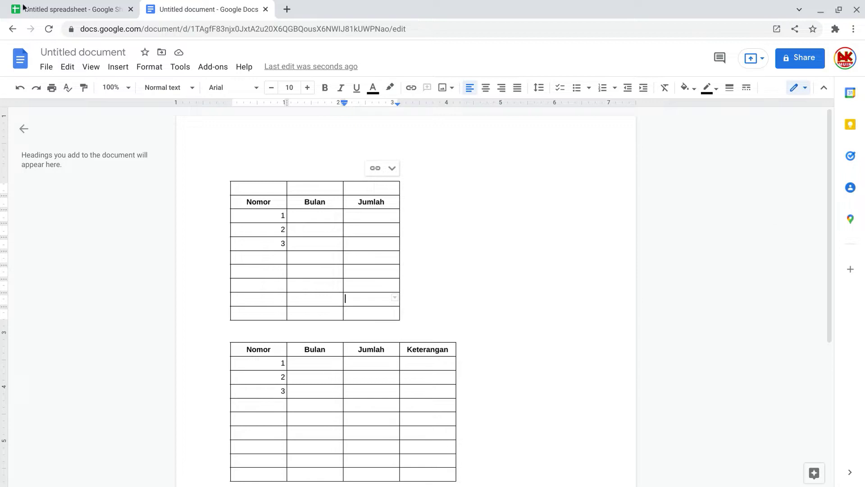
pyautogui.click(77, 8)
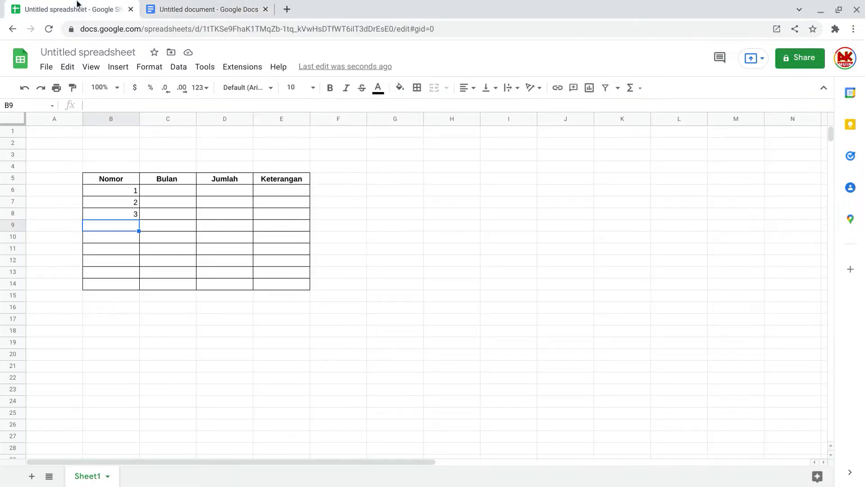
# Extend the Nomor numbering down the B column to 12.
pyautogui.click(165, 193)
pyautogui.moveTo(138, 189); pyautogui.dragTo(137, 294)
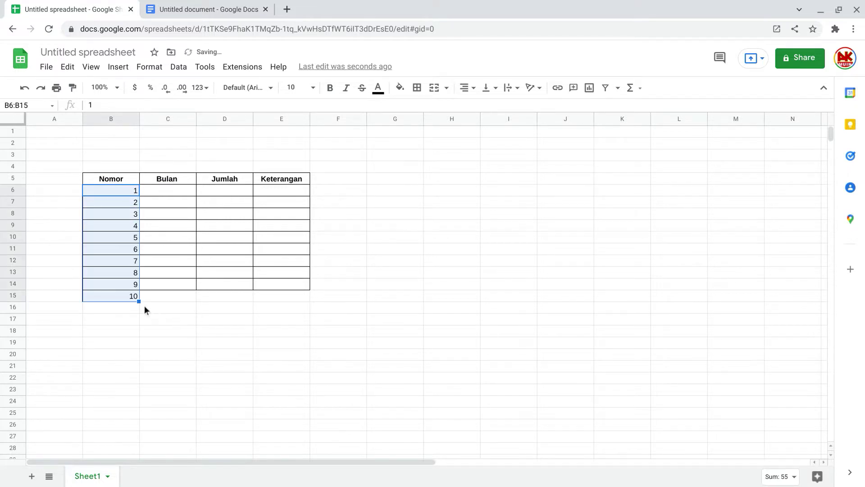
pyautogui.moveTo(138, 300); pyautogui.dragTo(135, 318)
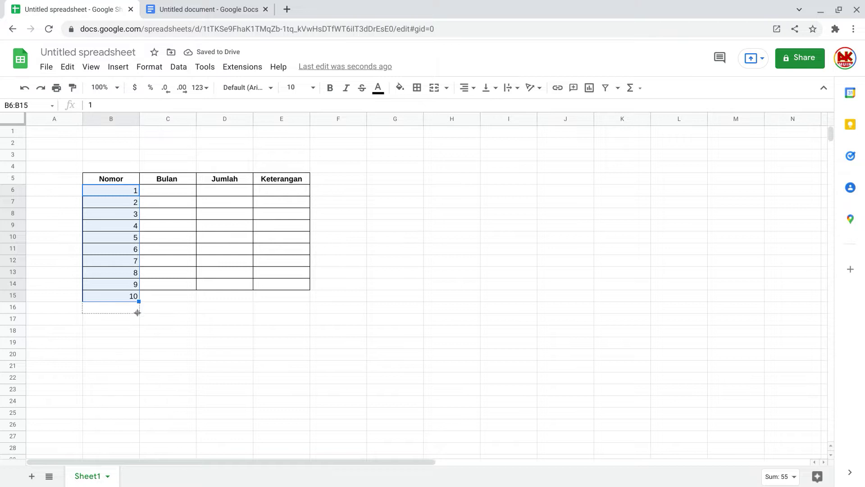
# Enter Januari' in the first Bulan cell C6, leaving the Bulan cells below empty.
pyautogui.click(173, 189)
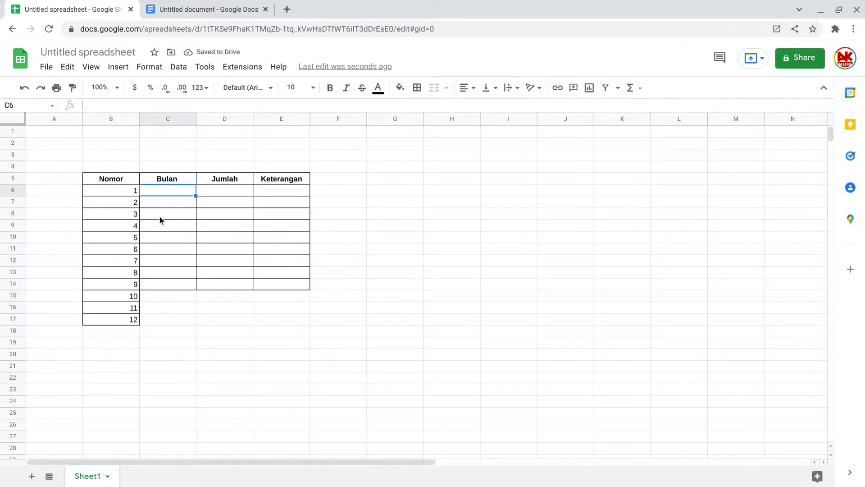
pyautogui.write('Januari')
pyautogui.press('Return')
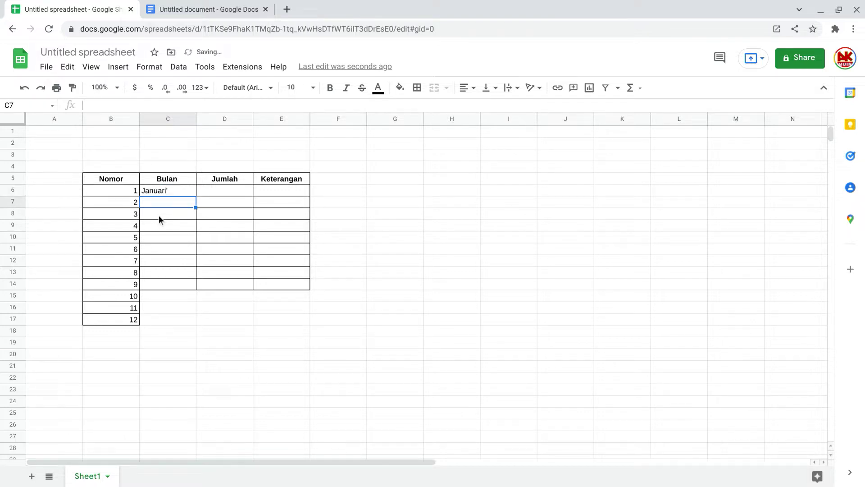
pyautogui.click(165, 191)
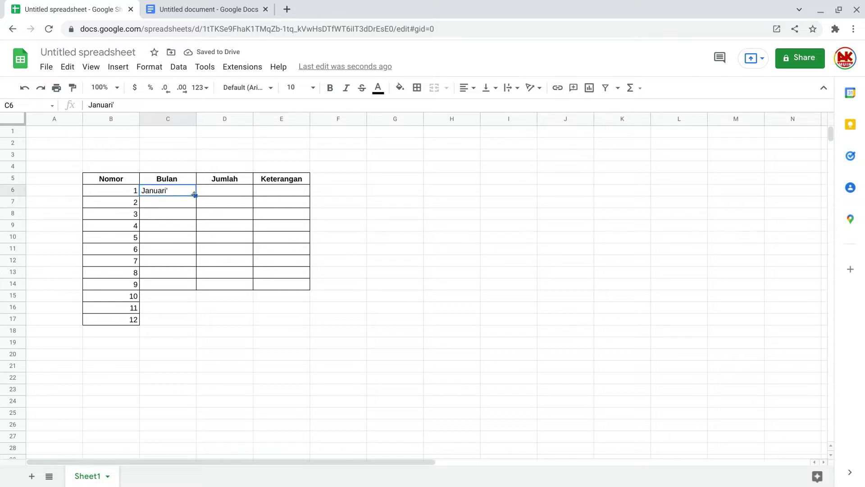
pyautogui.moveTo(195, 196); pyautogui.dragTo(197, 228)
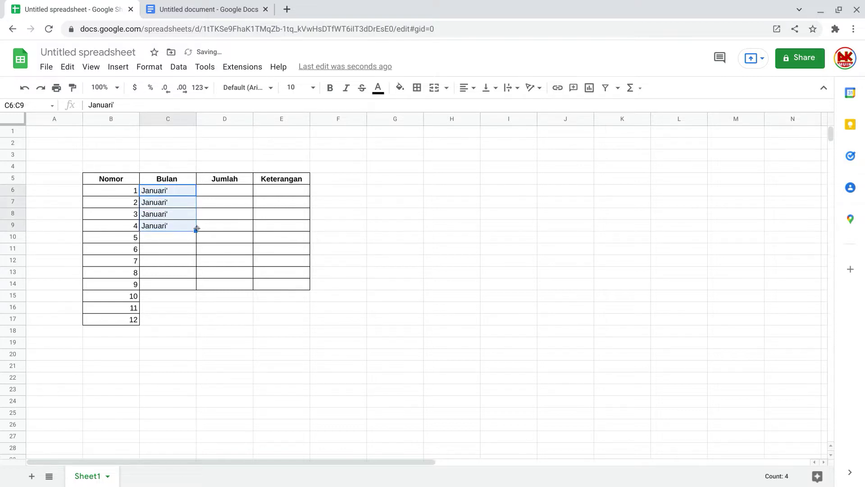
pyautogui.hotkey('ctrl', 'z')
pyautogui.click(168, 205)
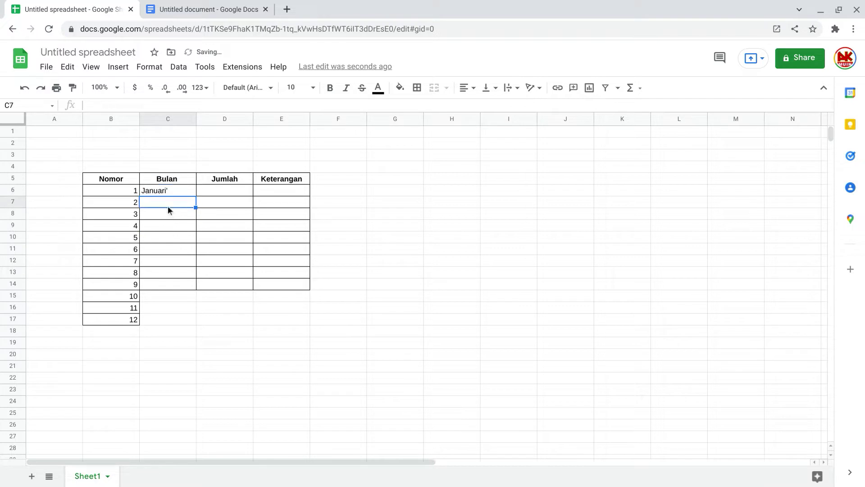
pyautogui.click(176, 193)
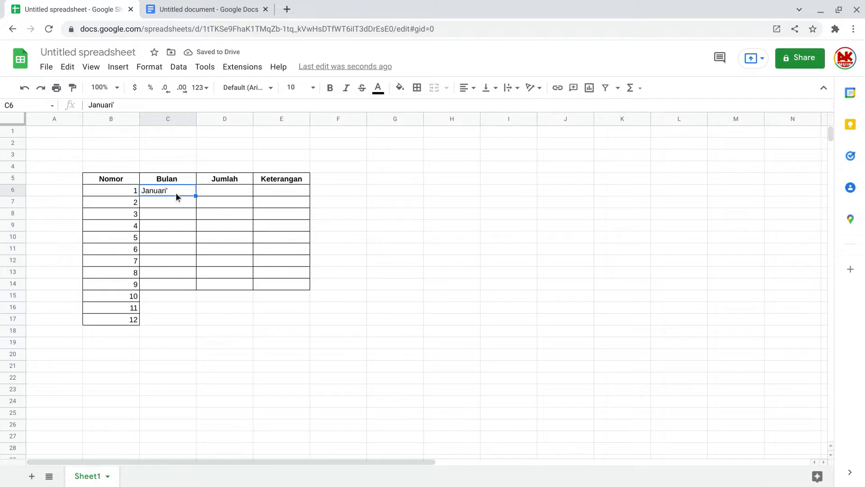
pyautogui.click(147, 105)
pyautogui.doubleClick(147, 106)
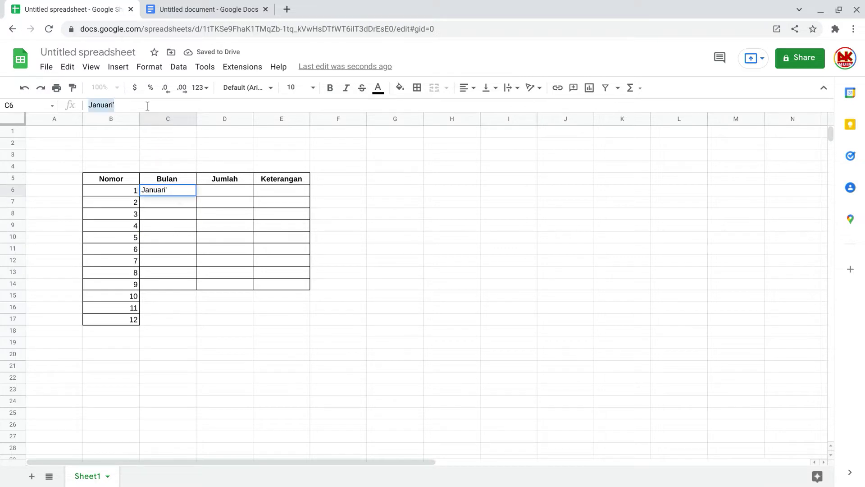
# Enter Januari and Februari in the Bulan column, undoing an accidental repeated fill.
pyautogui.write('Januari')
pyautogui.press('Return')
pyautogui.write('Februari')
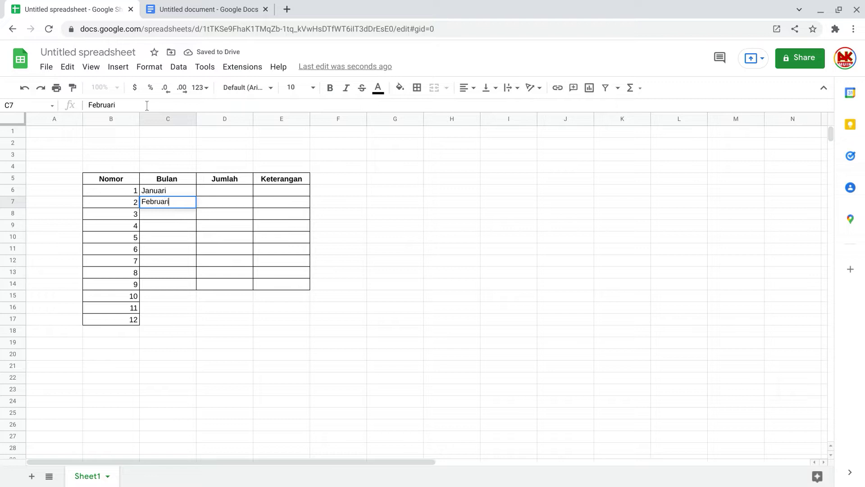
pyautogui.press('Return')
pyautogui.moveTo(169, 191)
pyautogui.mouseDown()
pyautogui.moveTo(164, 204)
pyautogui.moveTo(196, 264)
pyautogui.mouseUp()
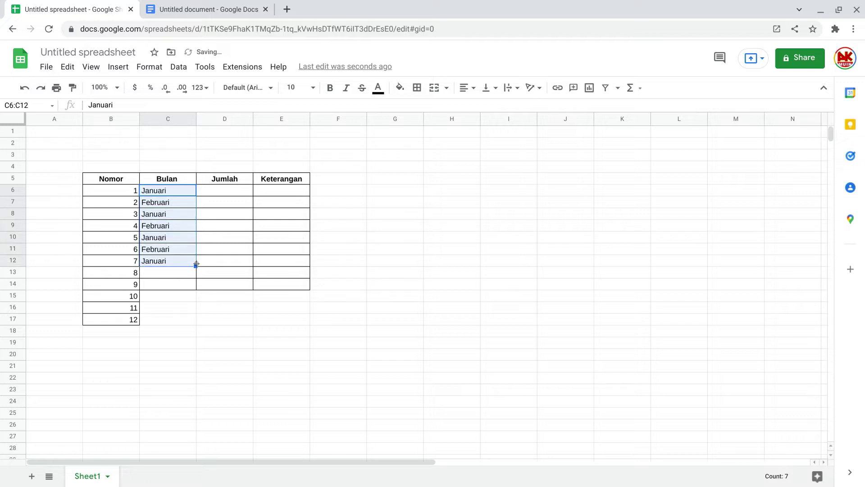
pyautogui.hotkey('ctrl', 'z')
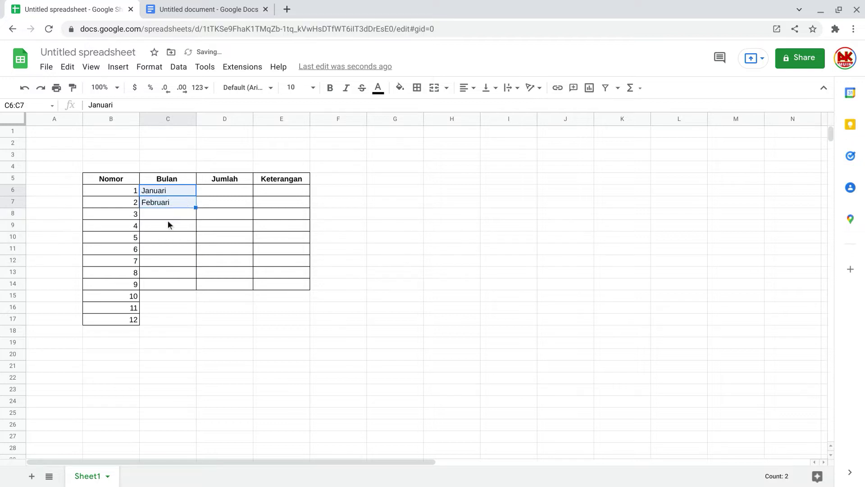
# Enter Maret as the third month and 10000 as row 1's Jumlah, then return to the Docs document.
pyautogui.click(169, 224)
pyautogui.click(175, 215)
pyautogui.write('Maret')
pyautogui.press('Tab')
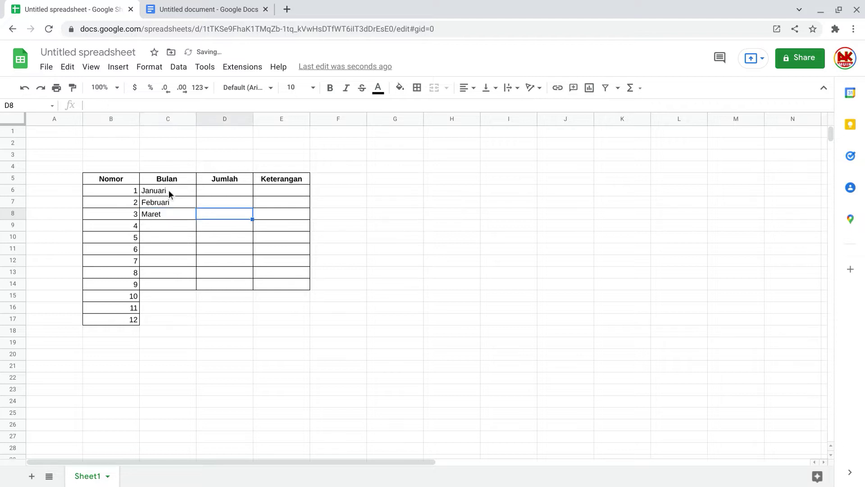
pyautogui.click(222, 189)
pyautogui.write('10000')
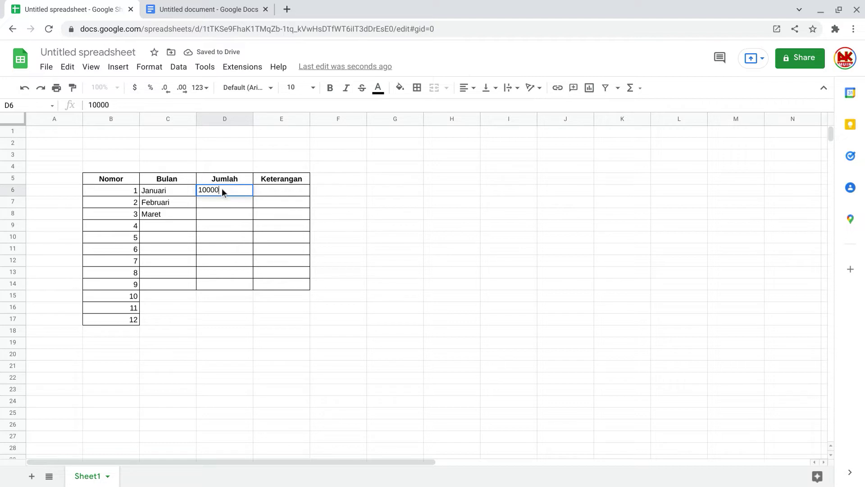
pyautogui.press('Return')
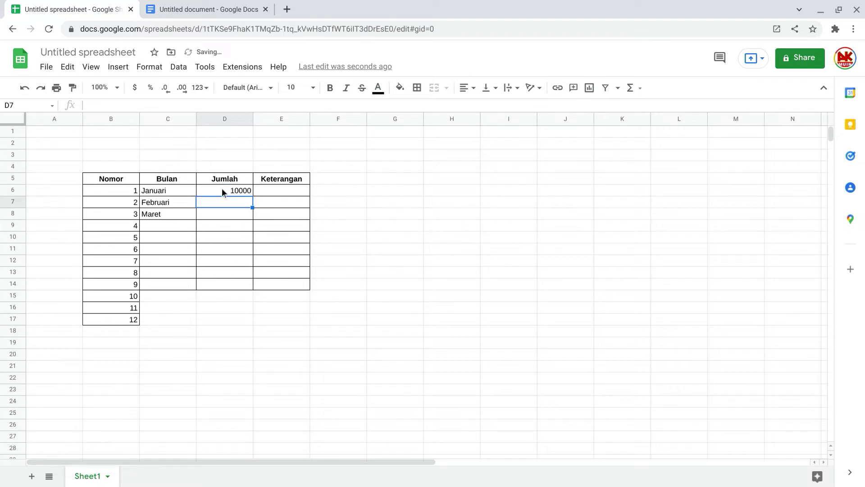
pyautogui.click(225, 238)
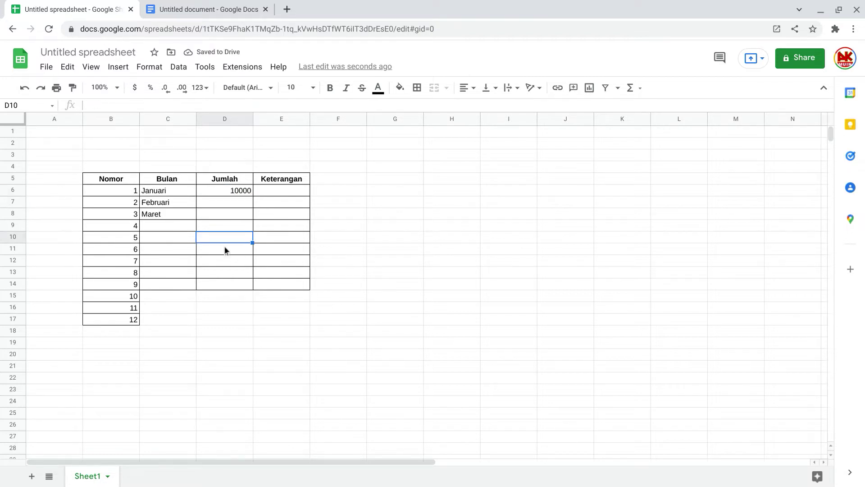
pyautogui.click(207, 9)
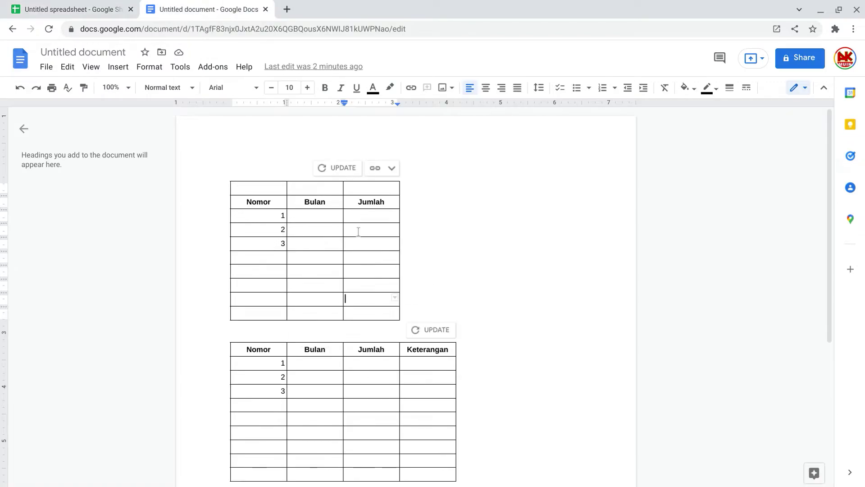
# Update both linked tables to the new sheet data and open the second table's link options.
pyautogui.click(338, 167)
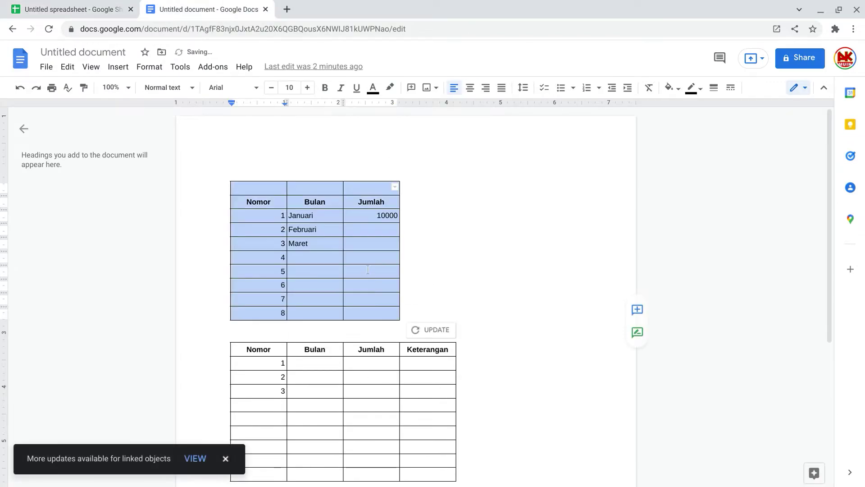
pyautogui.click(436, 329)
pyautogui.moveTo(448, 330)
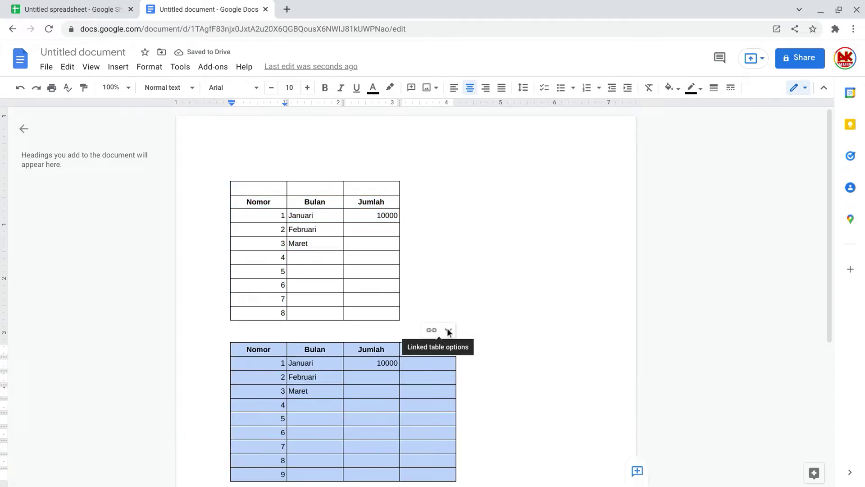
pyautogui.click(448, 330)
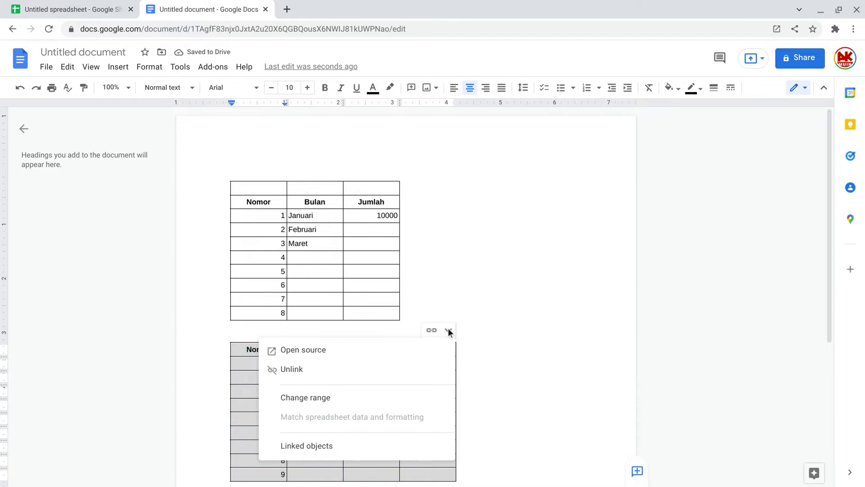
pyautogui.scroll(-1, 448, 330)
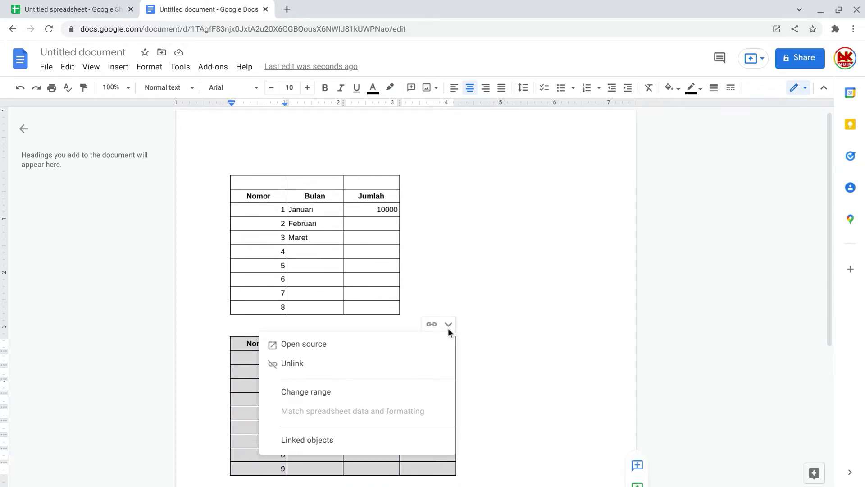
pyautogui.scroll(-1, 448, 330)
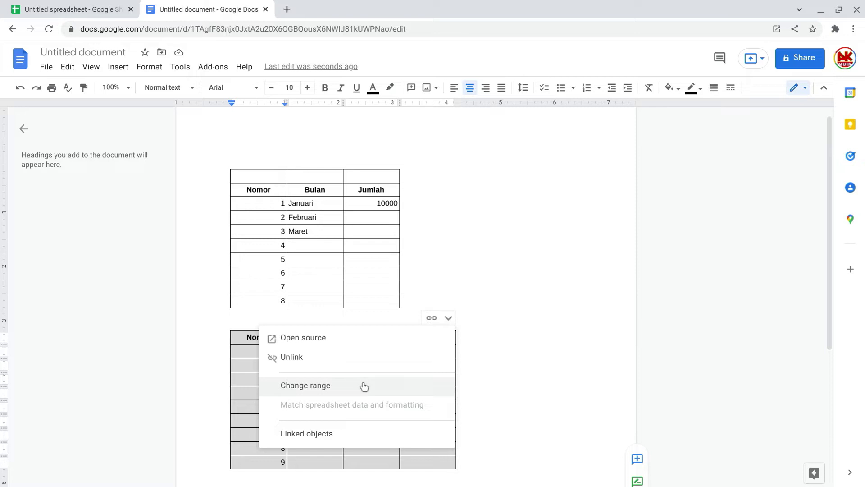
# View the second table's source spreadsheet and verify its Sheet1!B5:E14 range, leaving the link unchanged.
pyautogui.click(351, 338)
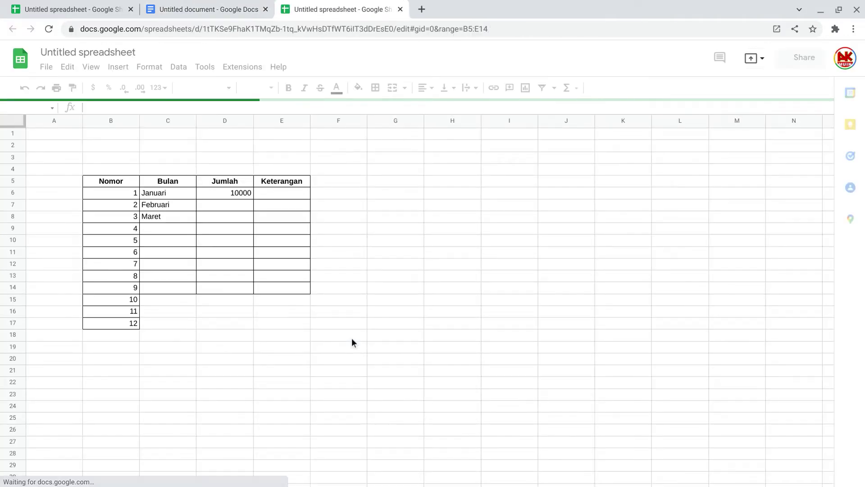
pyautogui.click(400, 9)
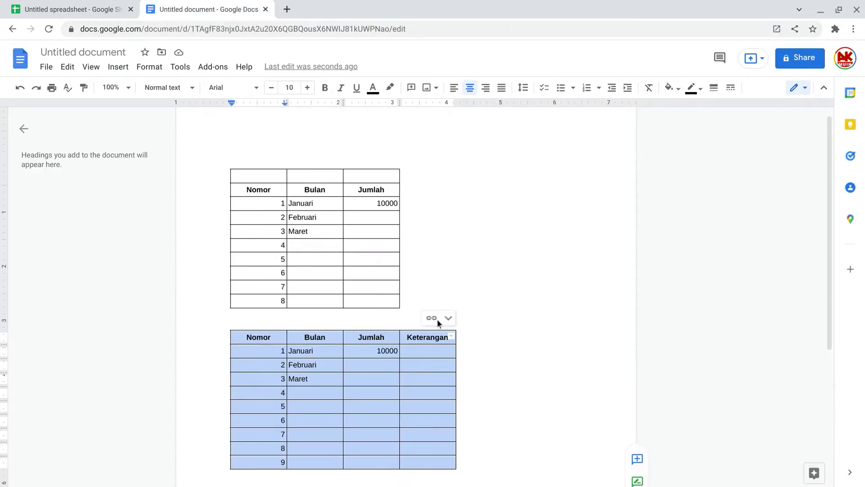
pyautogui.click(449, 318)
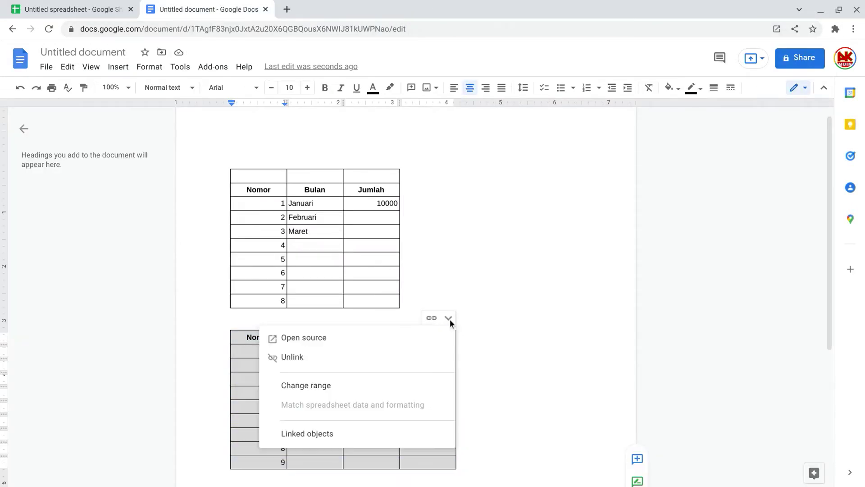
pyautogui.click(334, 385)
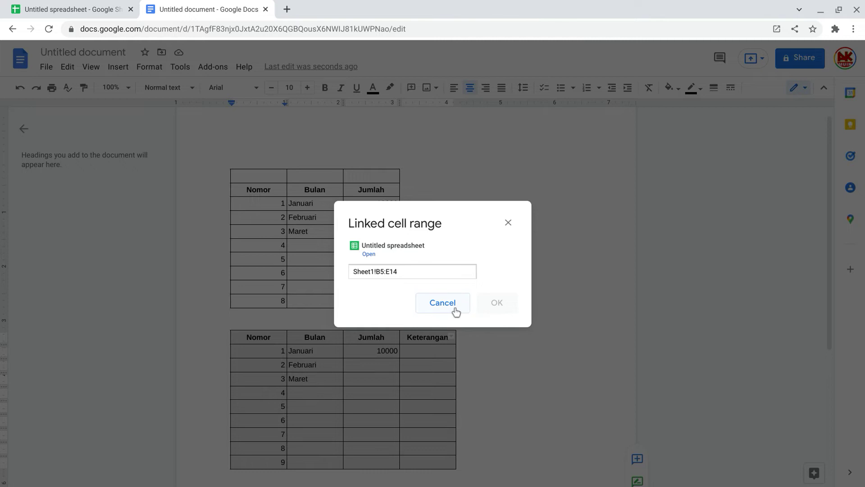
pyautogui.click(509, 223)
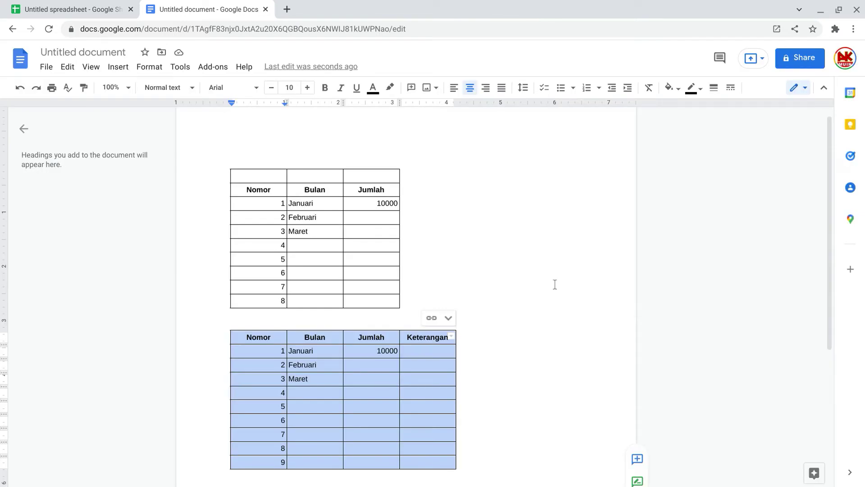